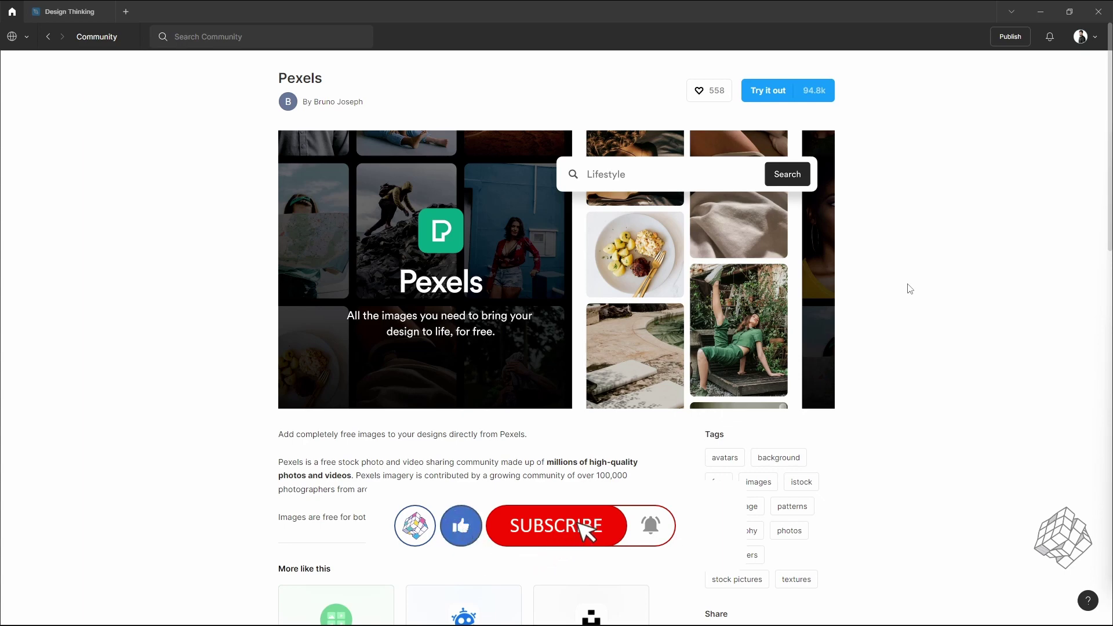
Step: Launch the Pexels plugin in the Design Thinking file and search for 'men smile' photos
{"action": "left_click", "coordinate": [70, 12]}
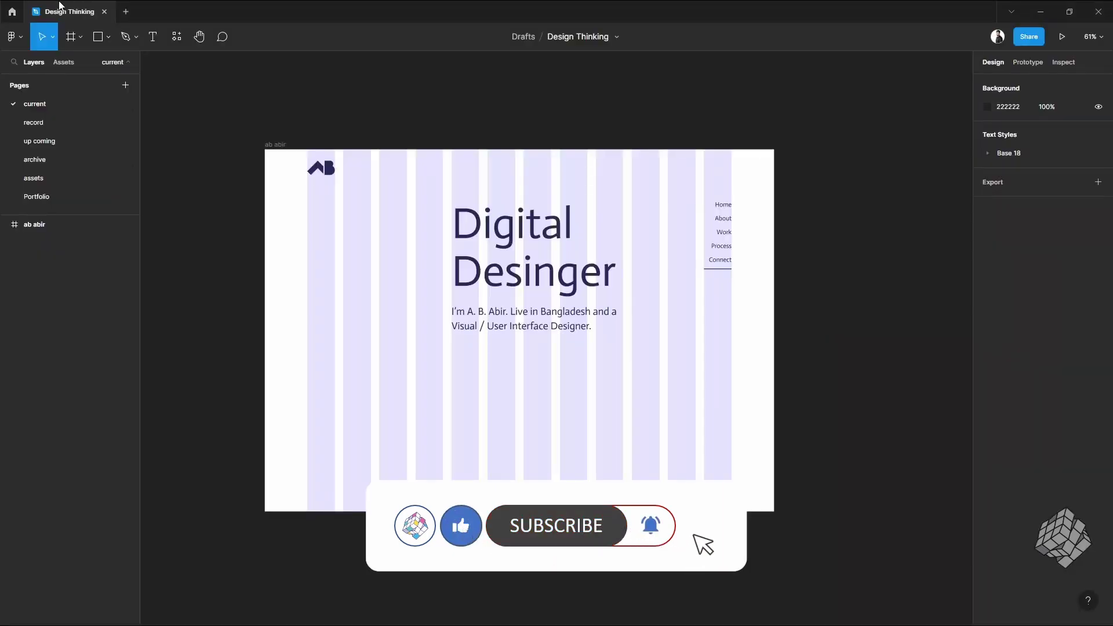
{"action": "left_click", "coordinate": [183, 40]}
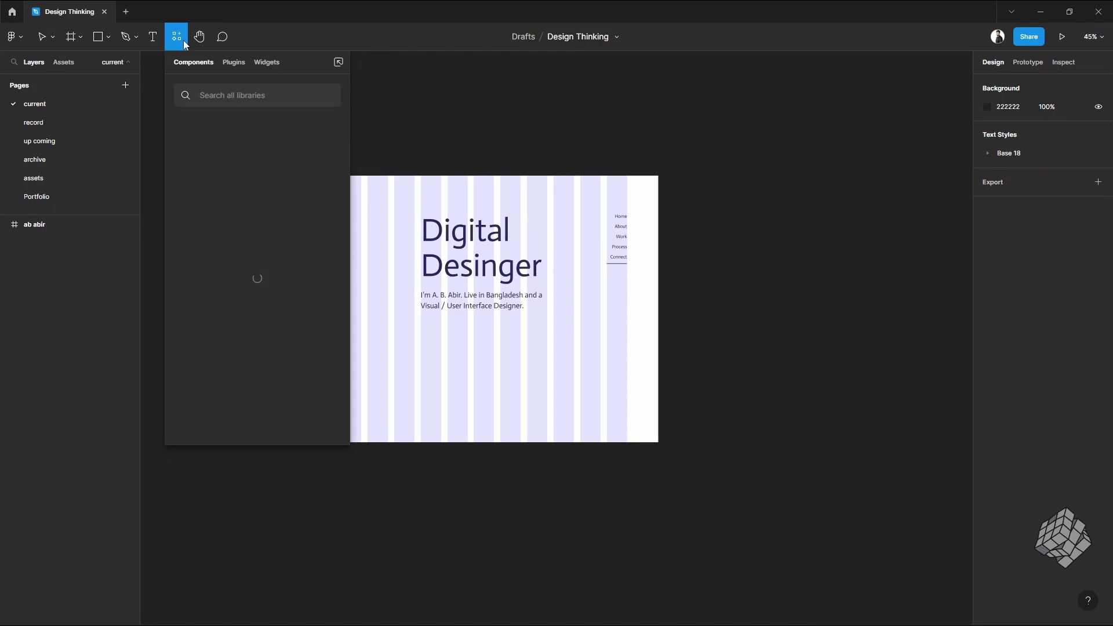
{"action": "left_click", "coordinate": [238, 67]}
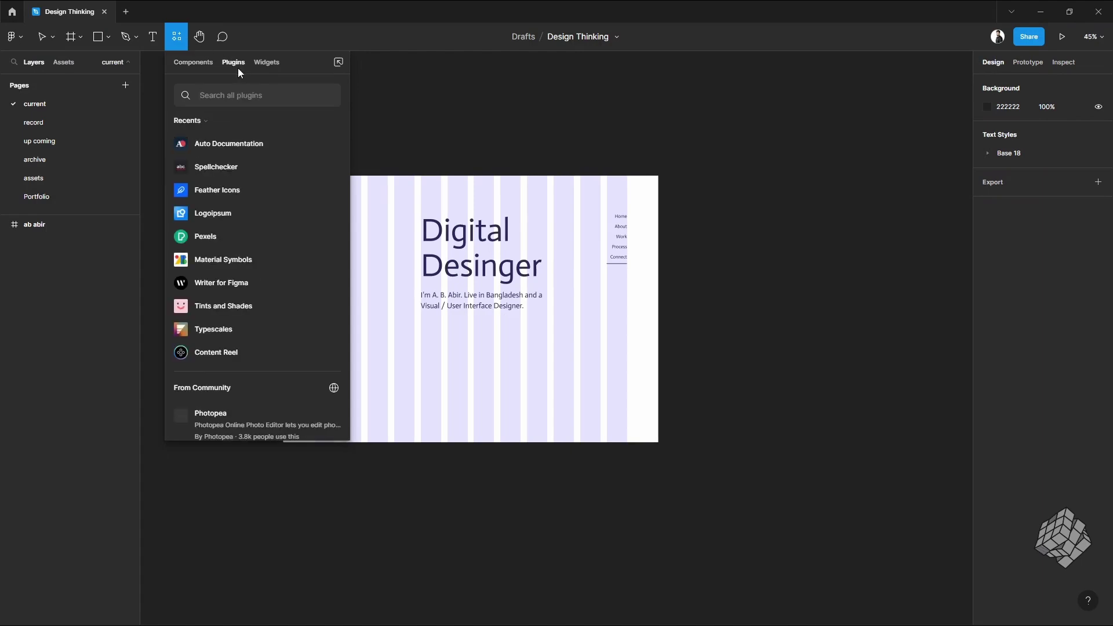
{"action": "left_click", "coordinate": [249, 237]}
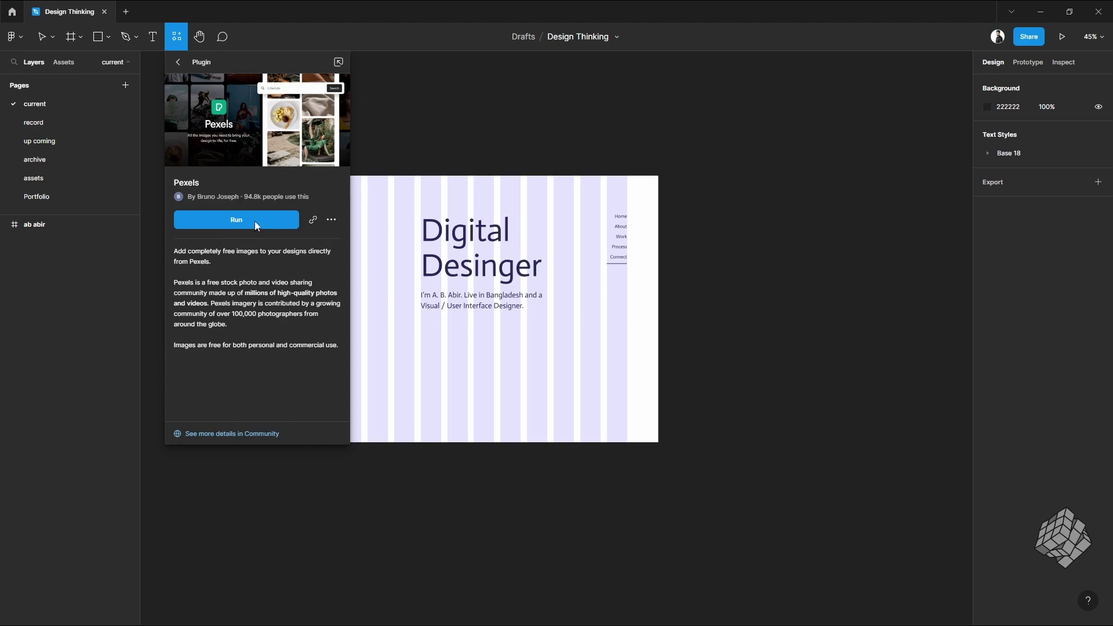
{"action": "left_click", "coordinate": [178, 62]}
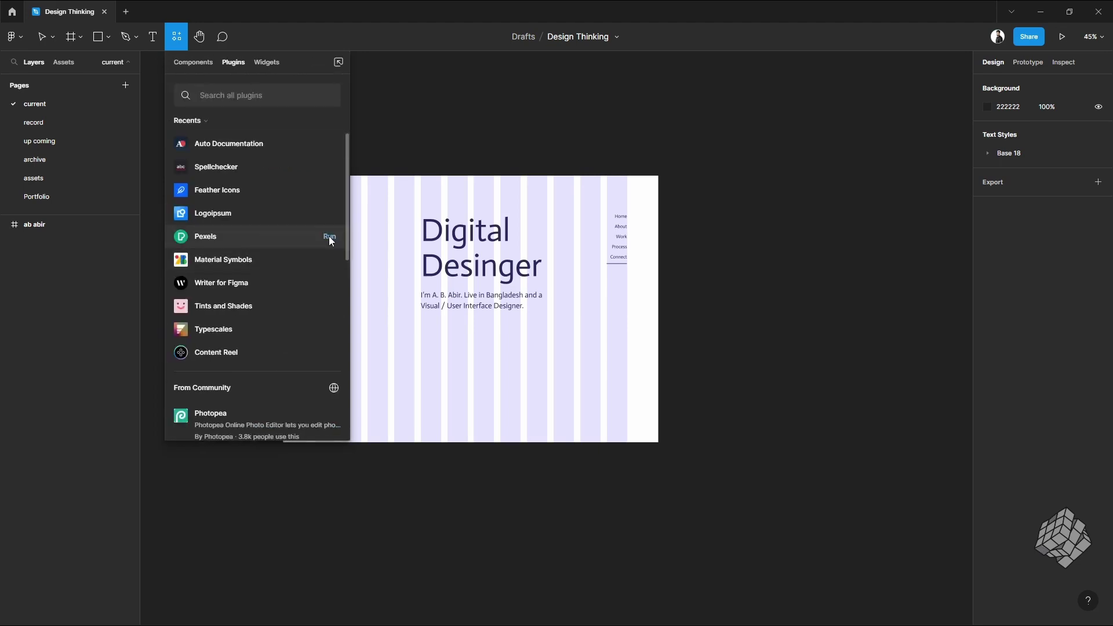
{"action": "left_click", "coordinate": [264, 239]}
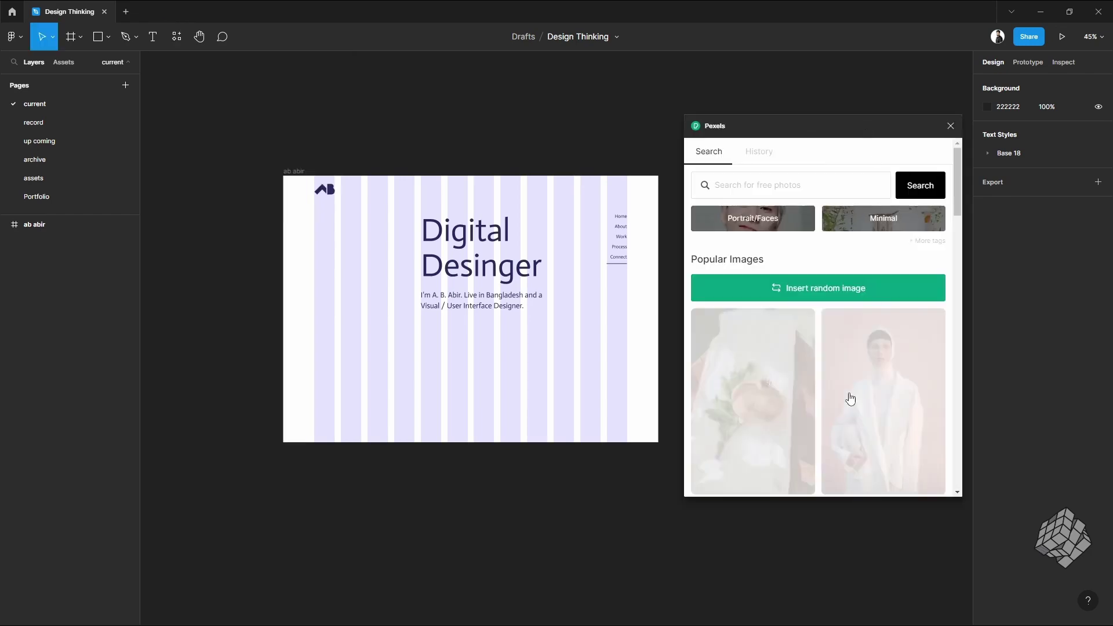
{"action": "scroll", "coordinate": [838, 368], "scroll_direction": "down", "scroll_amount": 6}
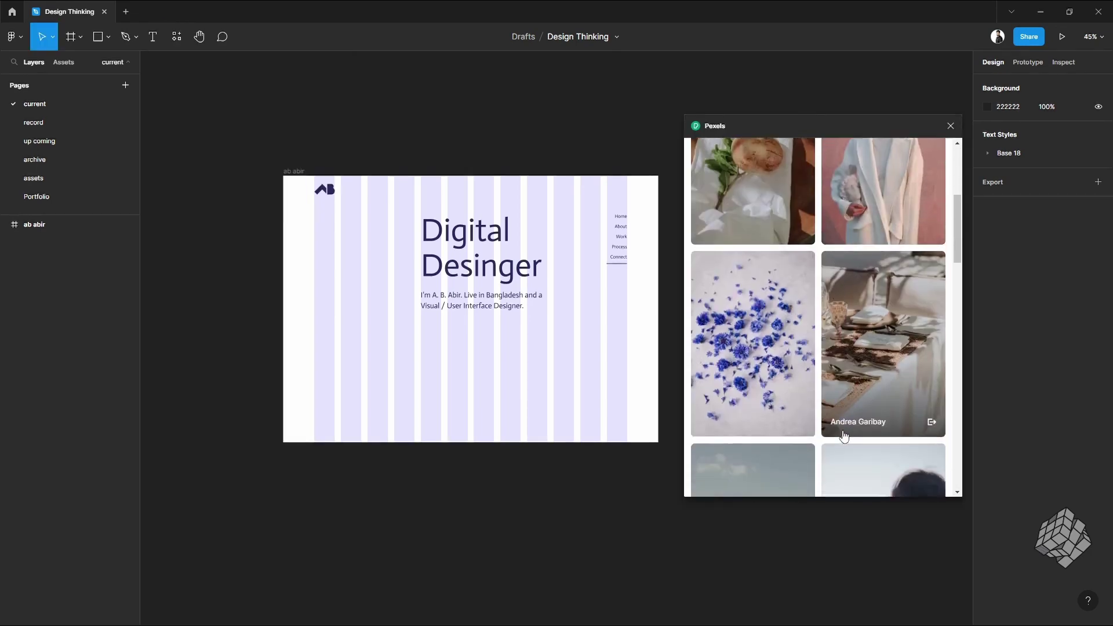
{"action": "scroll", "coordinate": [844, 436], "scroll_direction": "up", "scroll_amount": 6}
{"action": "left_click", "coordinate": [811, 186]}
{"action": "type", "text": "men"}
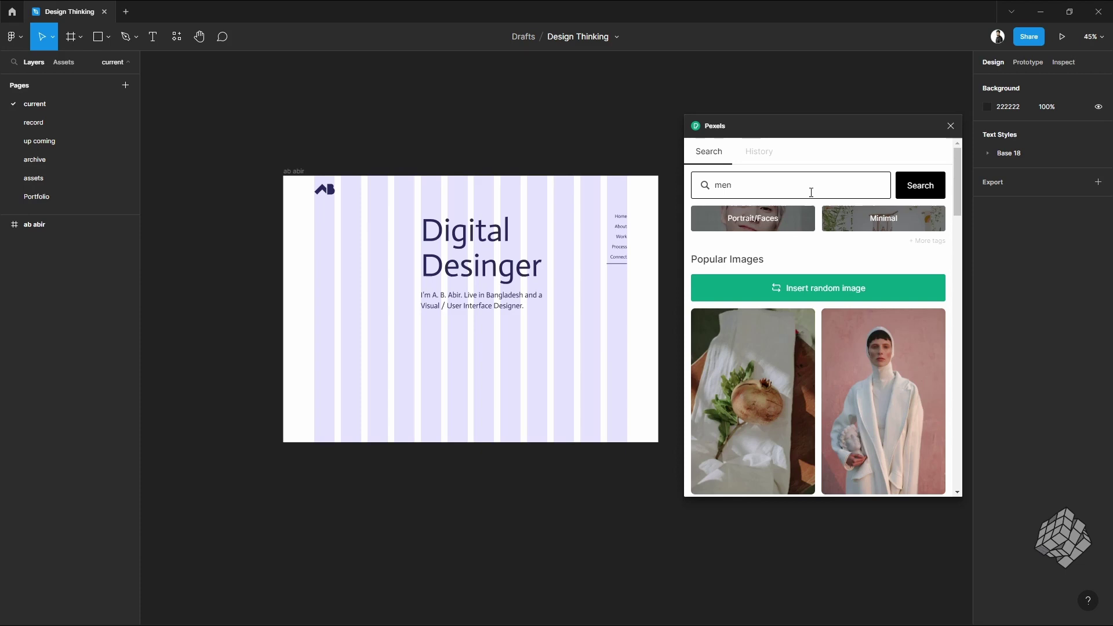
{"action": "type", "text": " smile"}
{"action": "key", "text": "Return"}
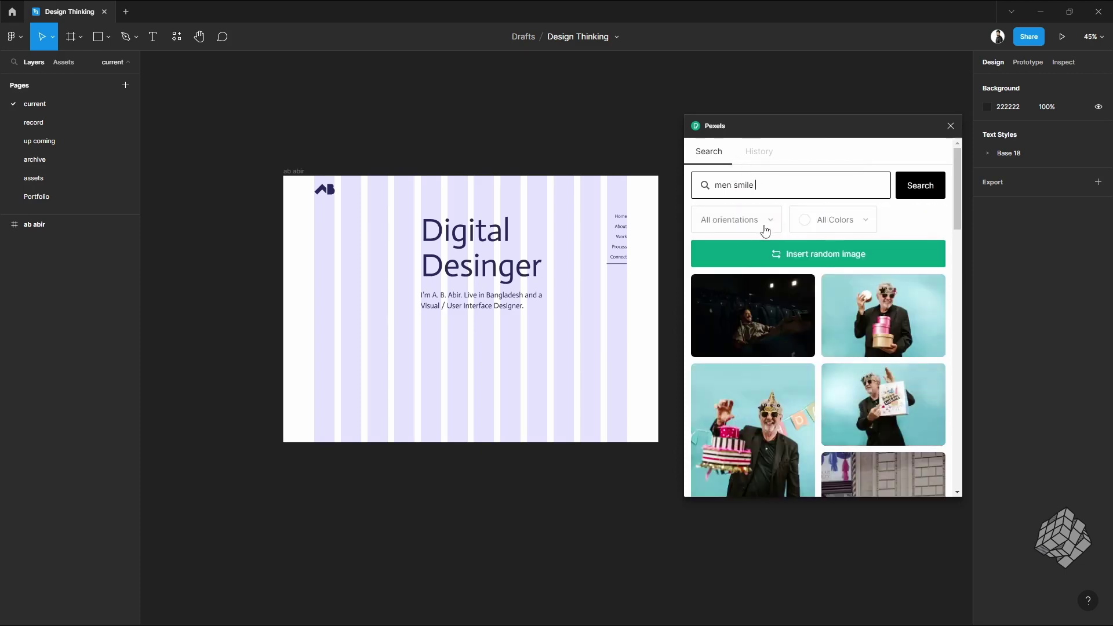
Step: Filter the results to Portrait orientation and Blue colour, then insert the man-in-cap photo
{"action": "left_click", "coordinate": [764, 230]}
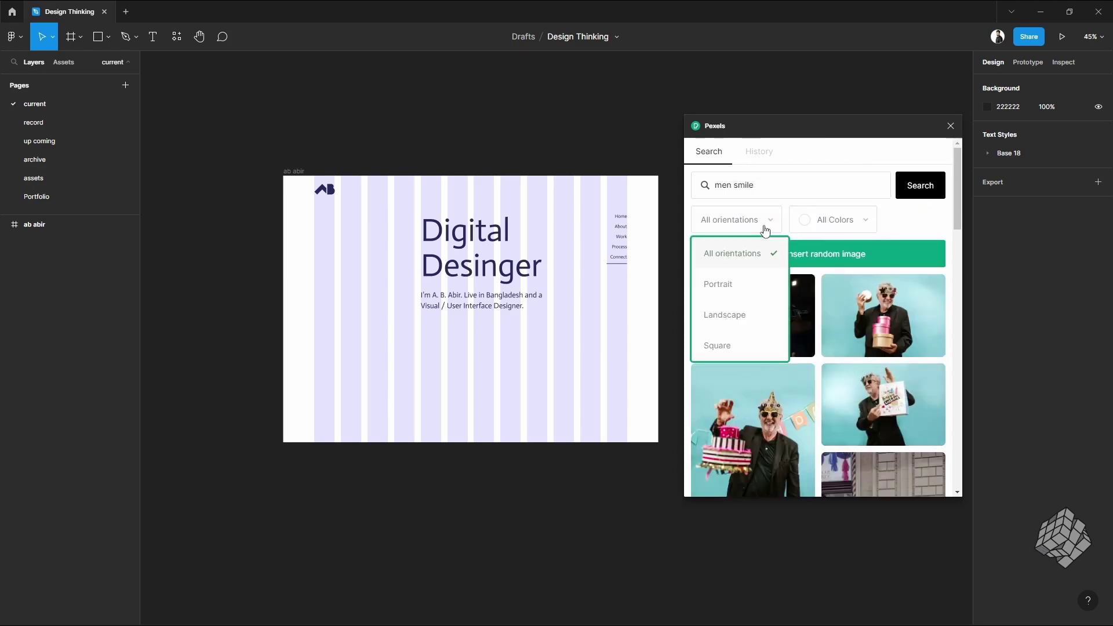
{"action": "left_click", "coordinate": [752, 319]}
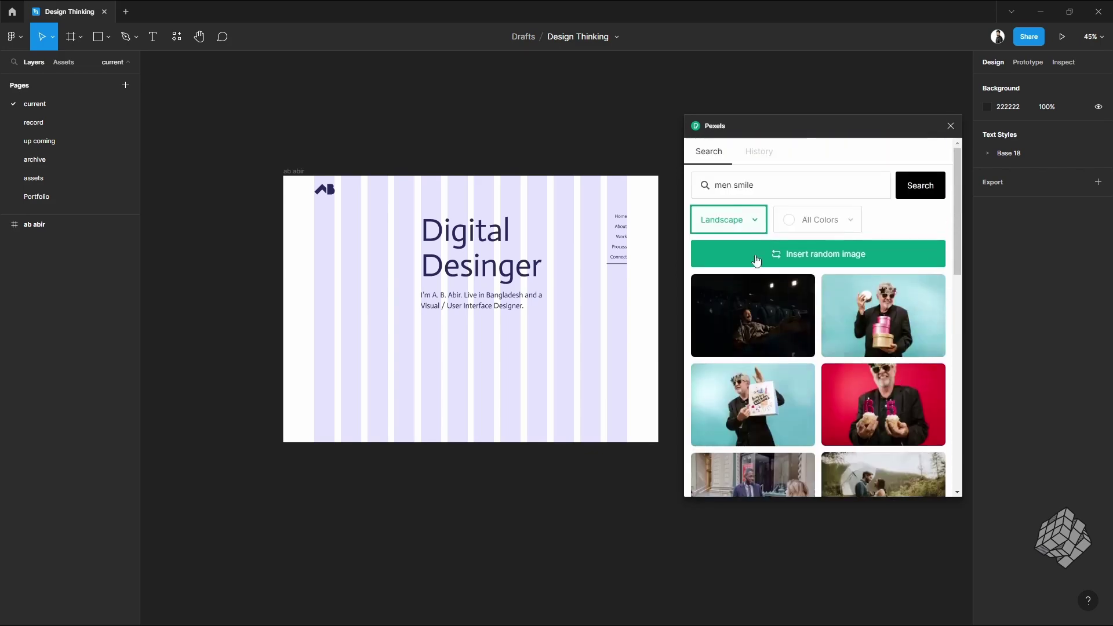
{"action": "left_click", "coordinate": [740, 225]}
{"action": "left_click", "coordinate": [725, 281]}
{"action": "left_click", "coordinate": [805, 220]}
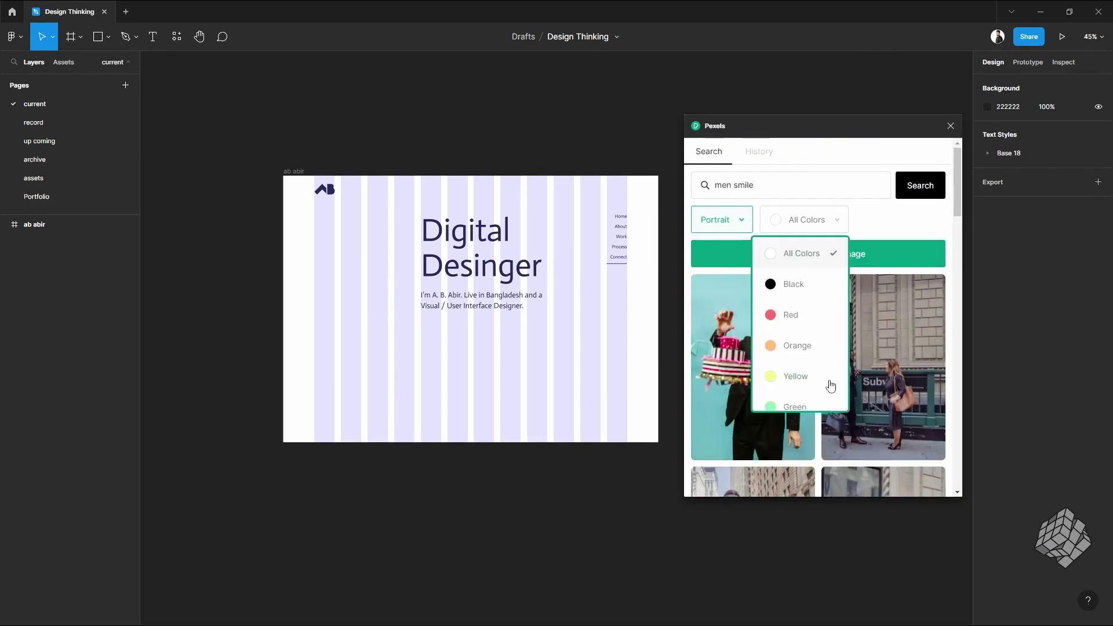
{"action": "scroll", "coordinate": [831, 386], "scroll_direction": "down", "scroll_amount": 3}
{"action": "left_click", "coordinate": [817, 302]}
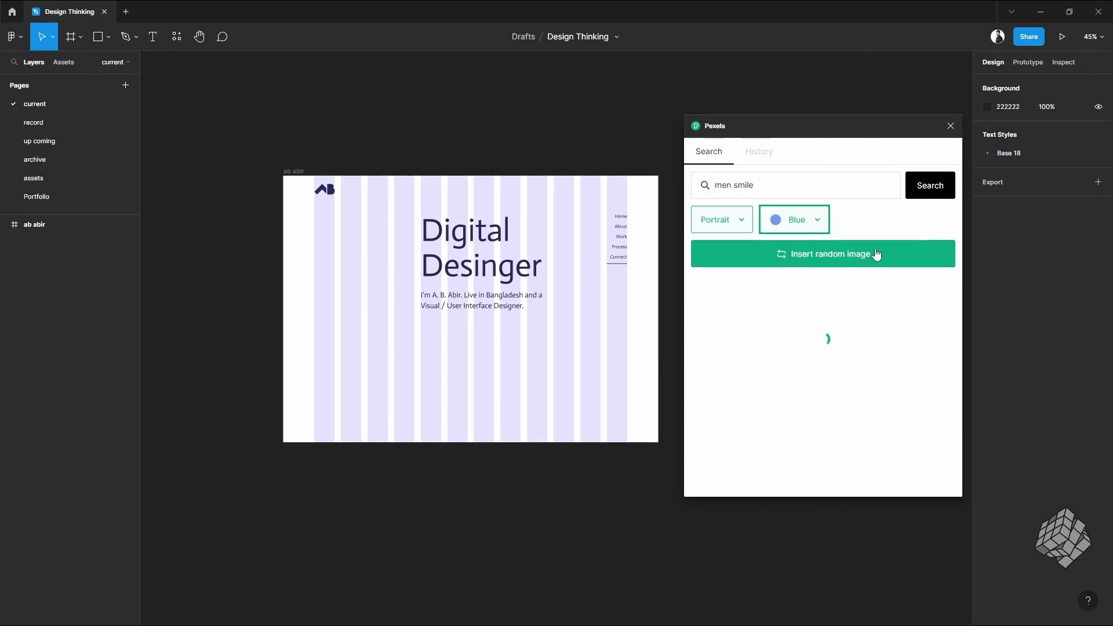
{"action": "scroll", "coordinate": [884, 380], "scroll_direction": "down", "scroll_amount": 10}
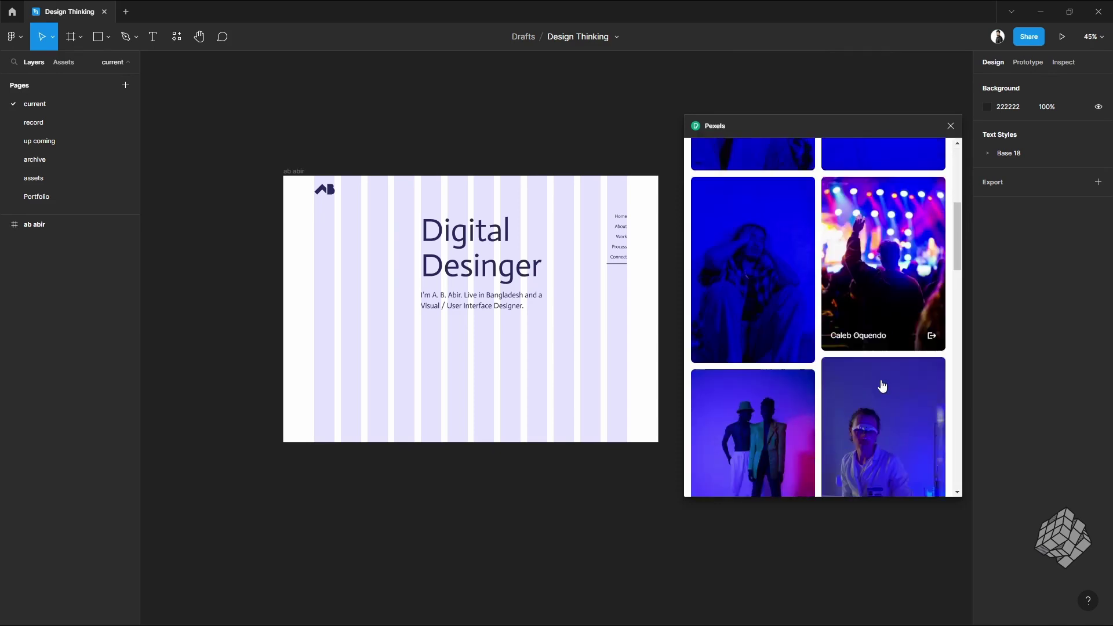
{"action": "left_click", "coordinate": [888, 293]}
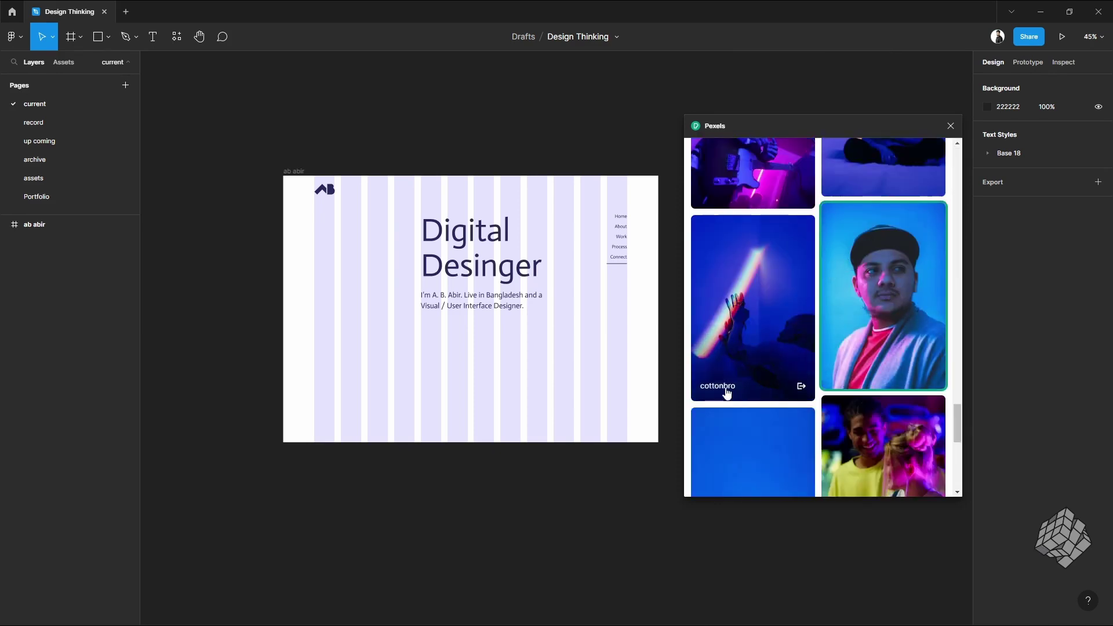
Step: Close Pexels and drop the photo into the ab abir frame
{"action": "left_click_drag", "start_coordinate": [486, 320], "coordinate": [356, 308]}
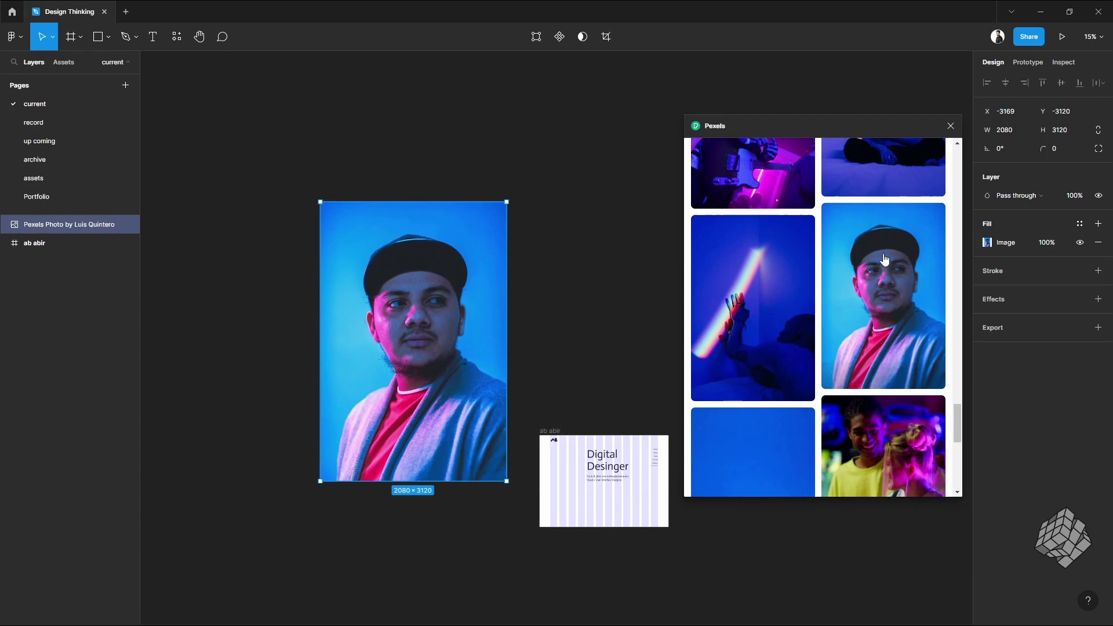
{"action": "left_click", "coordinate": [950, 126]}
{"action": "scroll", "coordinate": [538, 486], "scroll_direction": "up", "scroll_amount": 3}
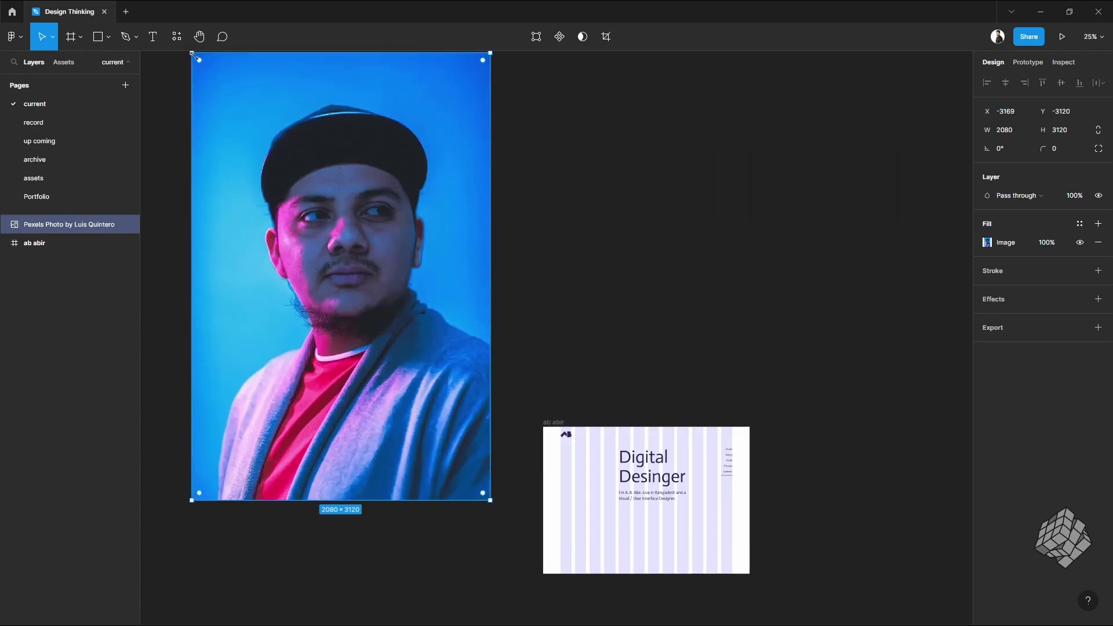
{"action": "left_click_drag", "start_coordinate": [191, 51], "coordinate": [672, 508]}
Step: Resize the photo to about 282×424 and align its top with the Digital Desinger headline
{"action": "scroll", "coordinate": [568, 519], "scroll_direction": "up", "scroll_amount": 2}
{"action": "scroll", "coordinate": [585, 492], "scroll_direction": "up", "scroll_amount": 5}
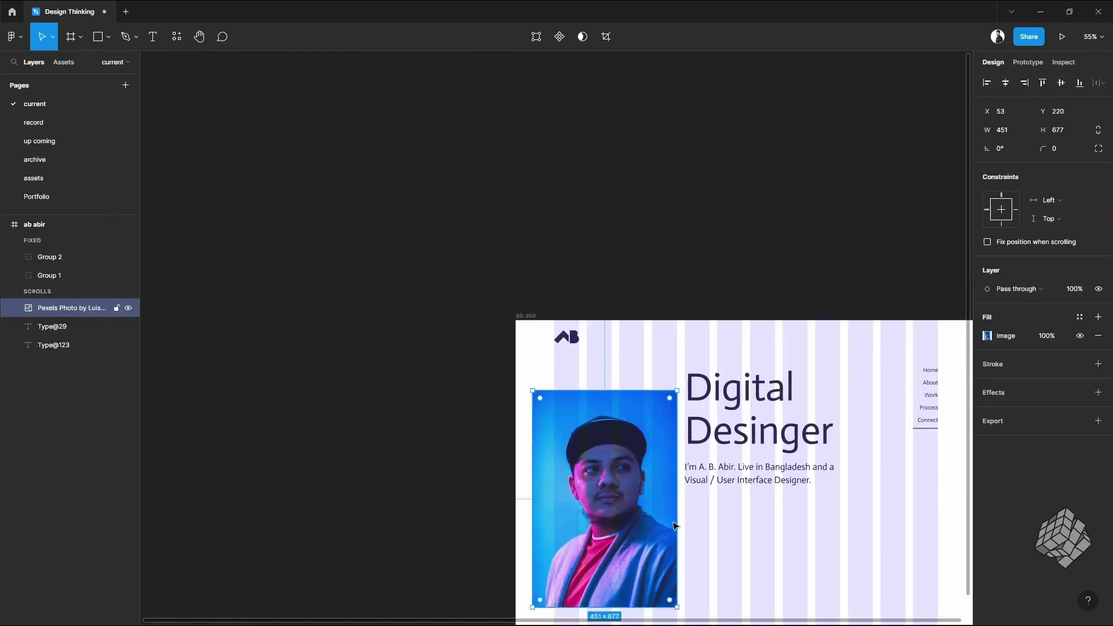
{"action": "scroll", "coordinate": [672, 508], "scroll_direction": "up", "scroll_amount": 4}
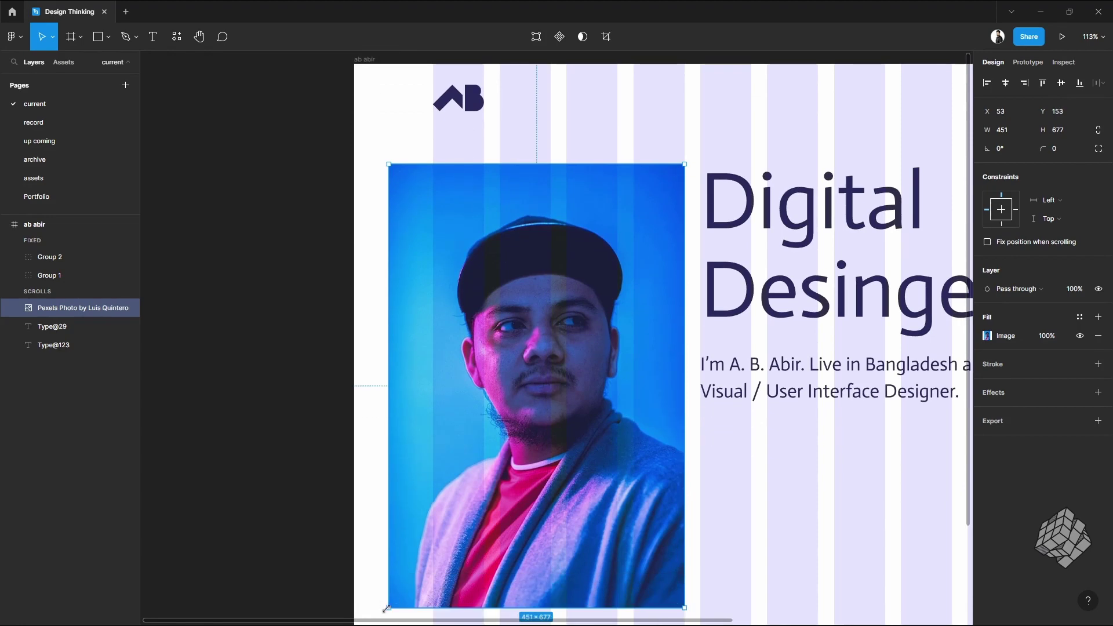
{"action": "left_click_drag", "start_coordinate": [388, 607], "coordinate": [502, 444]}
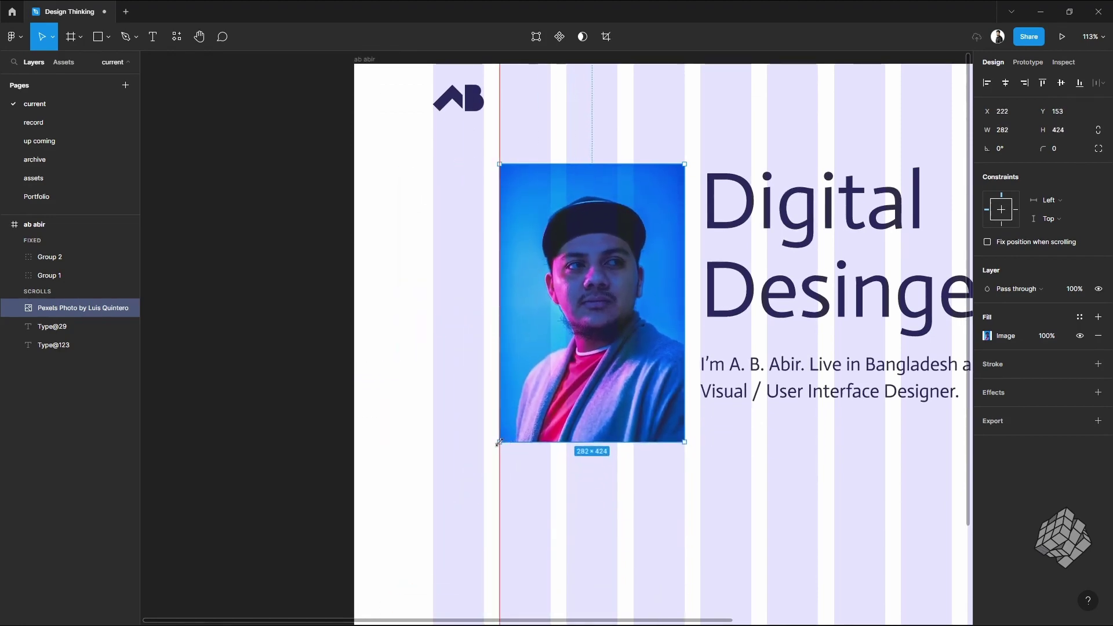
{"action": "scroll", "coordinate": [580, 429], "scroll_direction": "down", "scroll_amount": 1}
{"action": "mouse_move", "coordinate": [599, 429]}
{"action": "left_mouse_down"}
{"action": "mouse_move", "coordinate": [600, 406]}
{"action": "mouse_move", "coordinate": [600, 425]}
{"action": "left_mouse_up"}
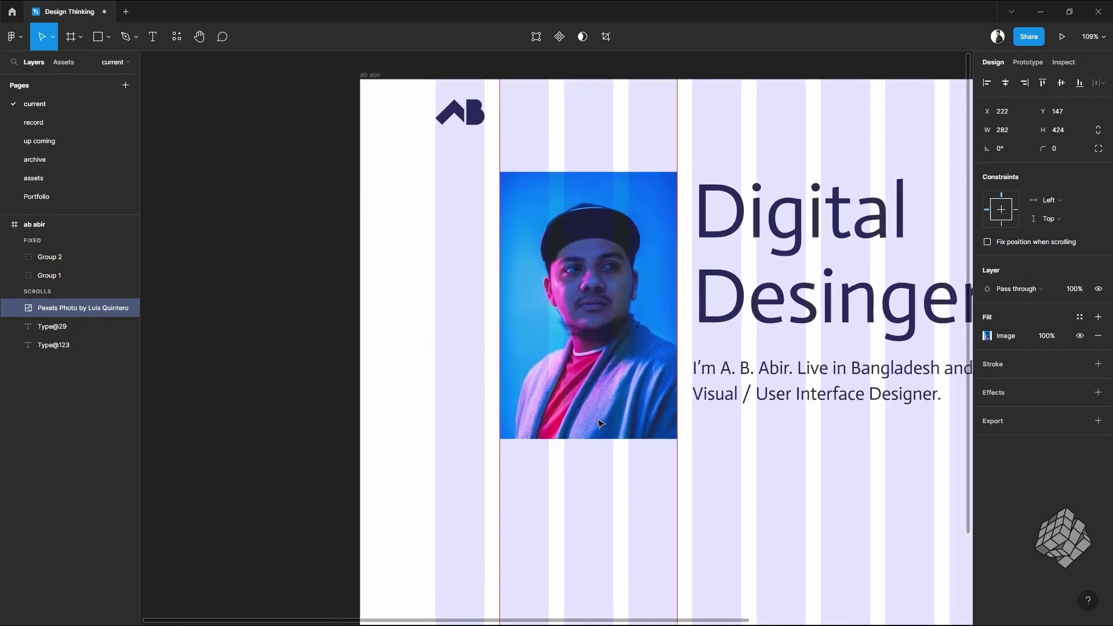
Step: Deselect the photo and hide the layout grid columns with Ctrl+Shift+4
{"action": "scroll", "coordinate": [597, 425], "scroll_direction": "down", "scroll_amount": 5}
{"action": "key", "text": "Escape"}
{"action": "key", "text": "ctrl+shift+4"}
{"action": "scroll", "coordinate": [484, 474], "scroll_direction": "up", "scroll_amount": 2}
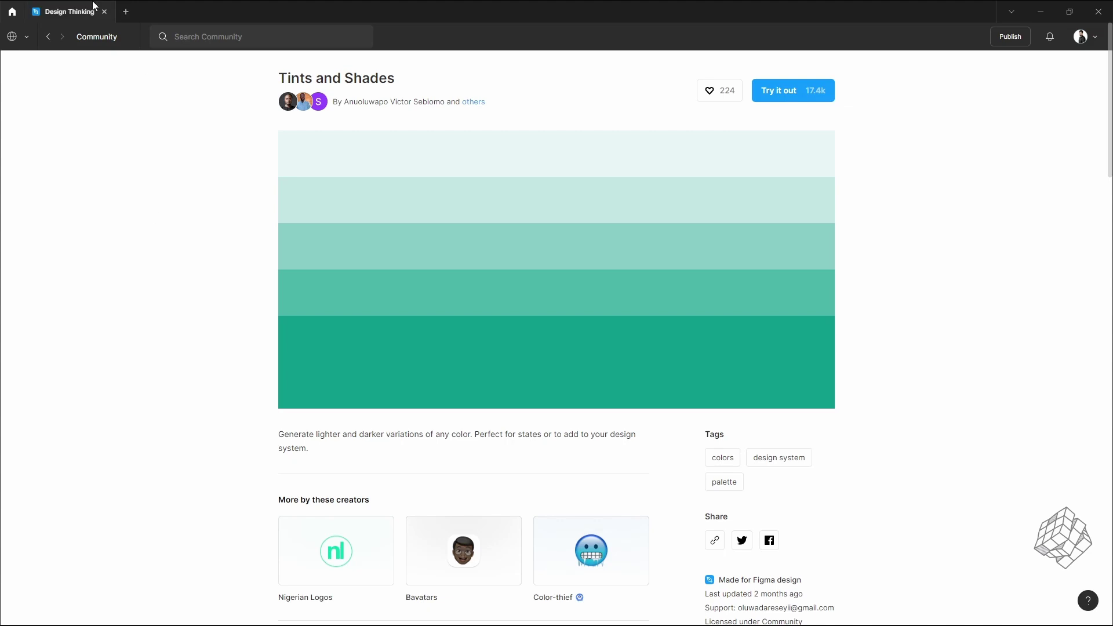
Step: Find Tints and Shades via a 'tints' search, remove it from saved plugins, then save it again
{"action": "left_click", "coordinate": [91, 7]}
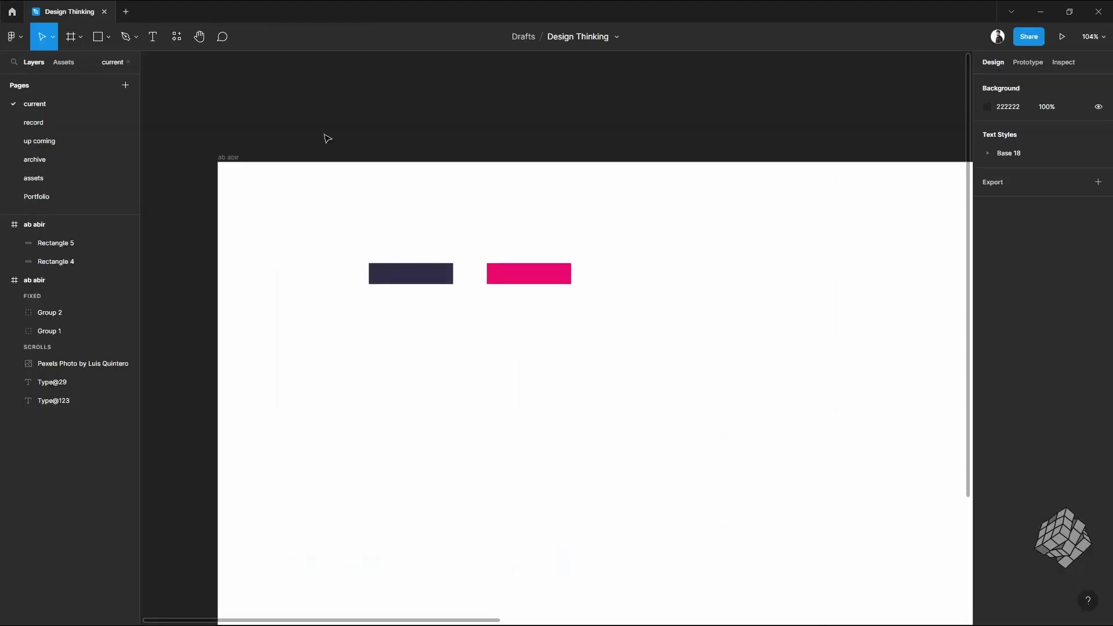
{"action": "left_click", "coordinate": [175, 39]}
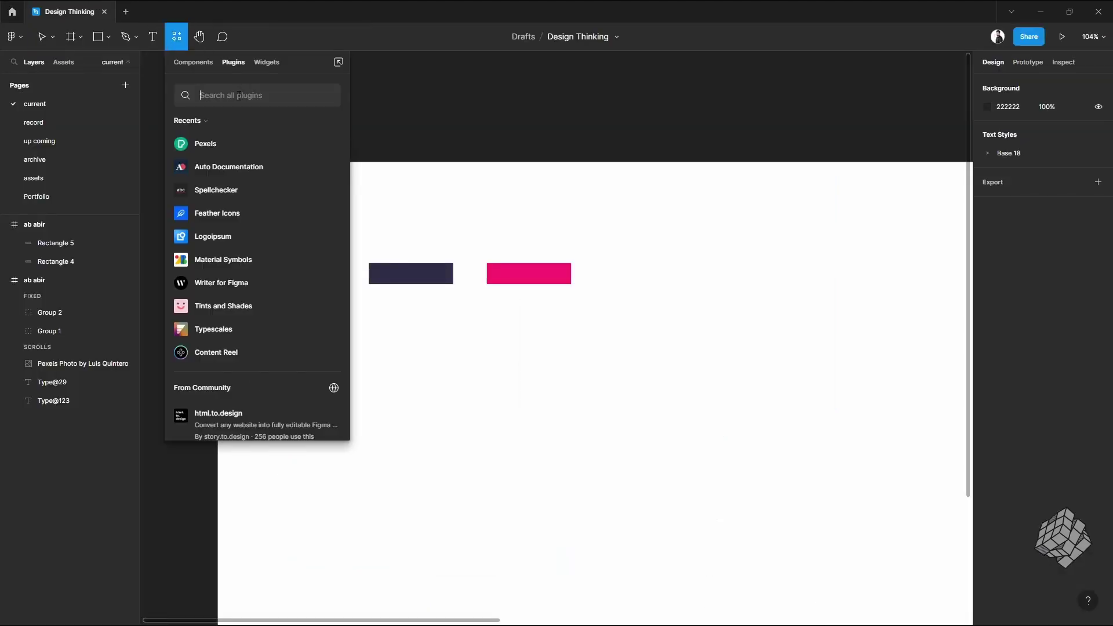
{"action": "type", "text": "tints"}
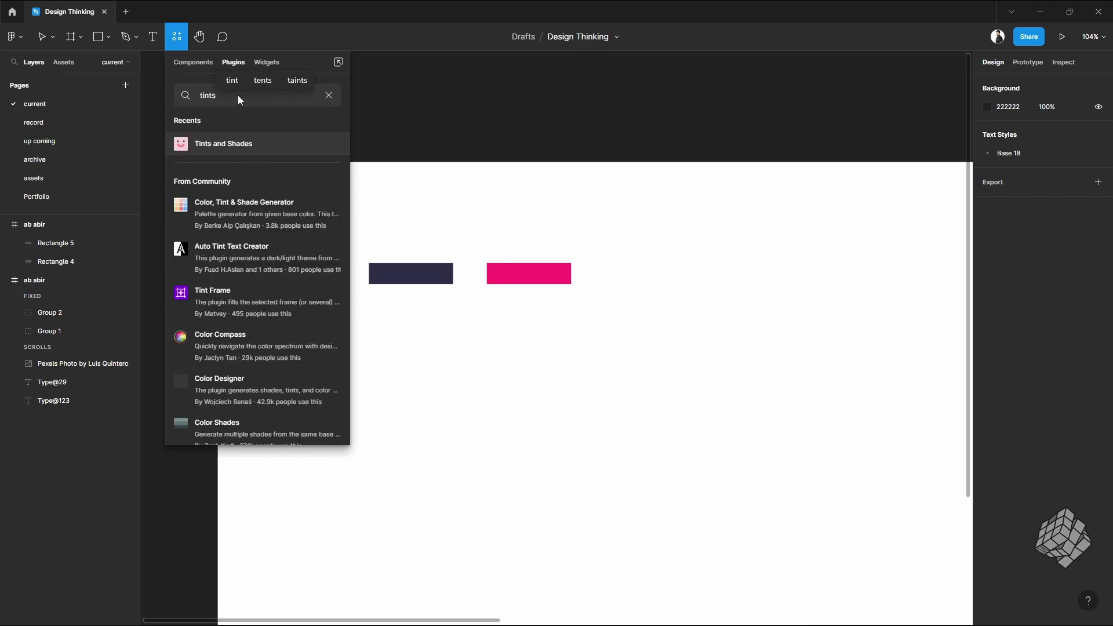
{"action": "left_click", "coordinate": [231, 144]}
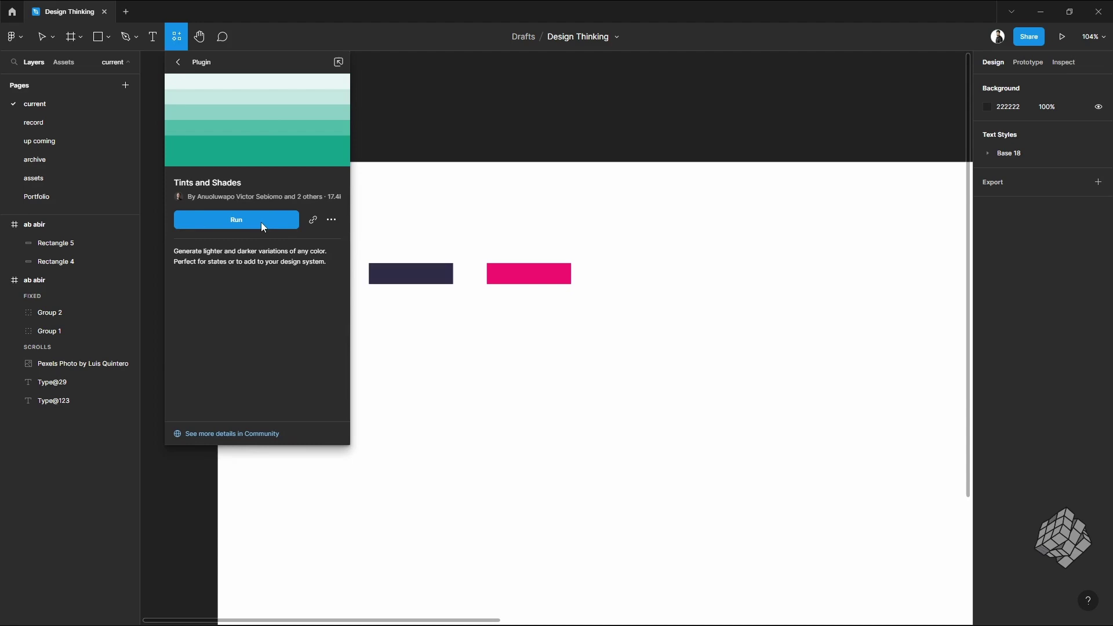
{"action": "left_click", "coordinate": [331, 220]}
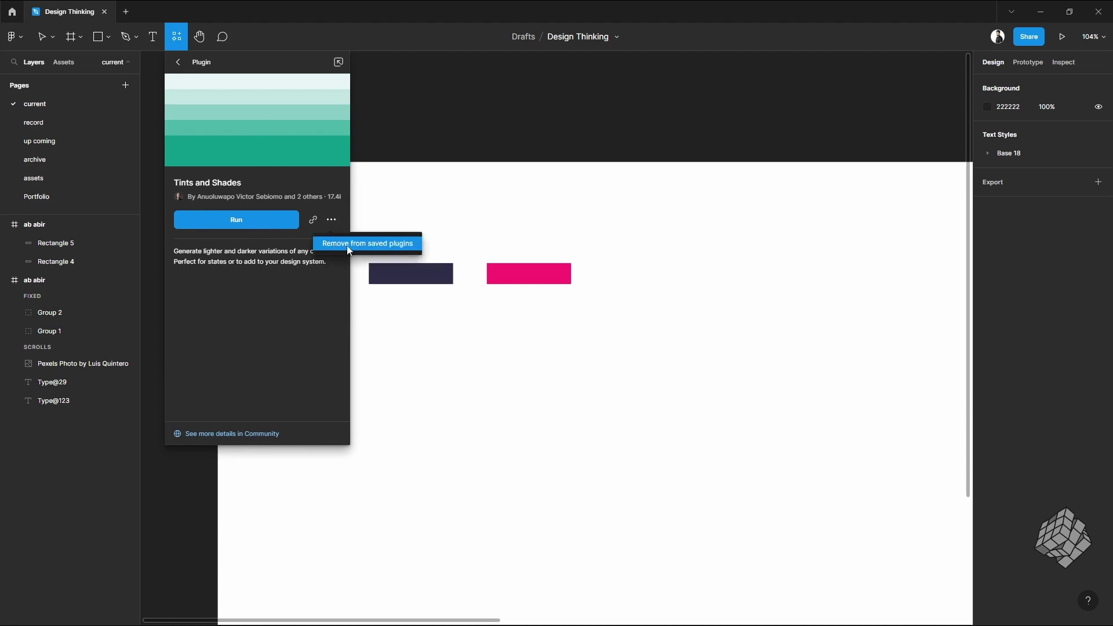
{"action": "left_click", "coordinate": [349, 245]}
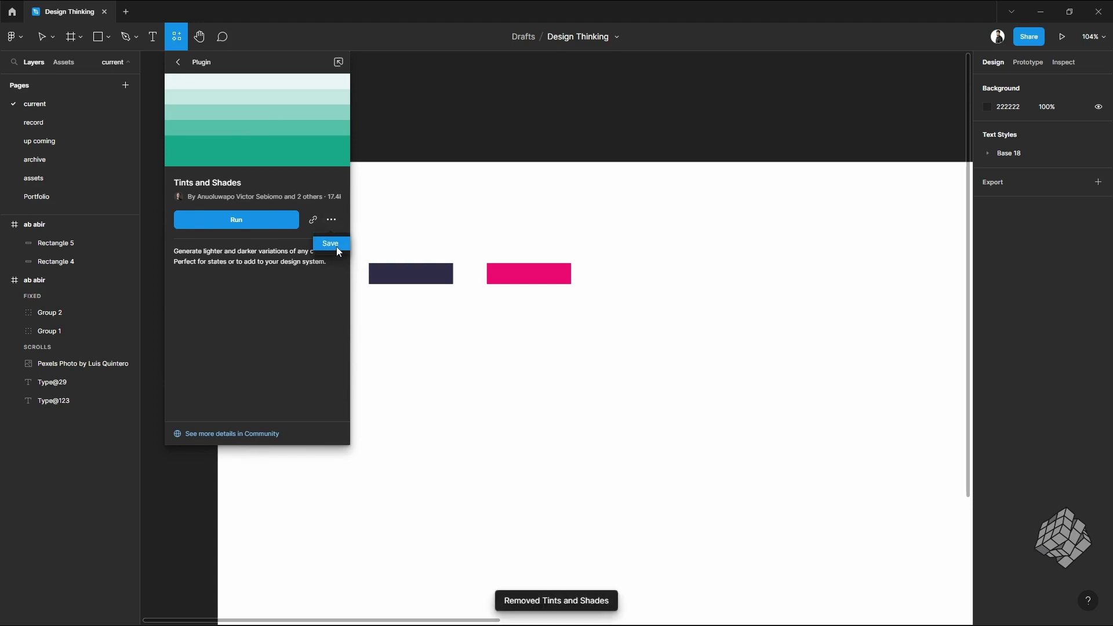
{"action": "left_click", "coordinate": [337, 247]}
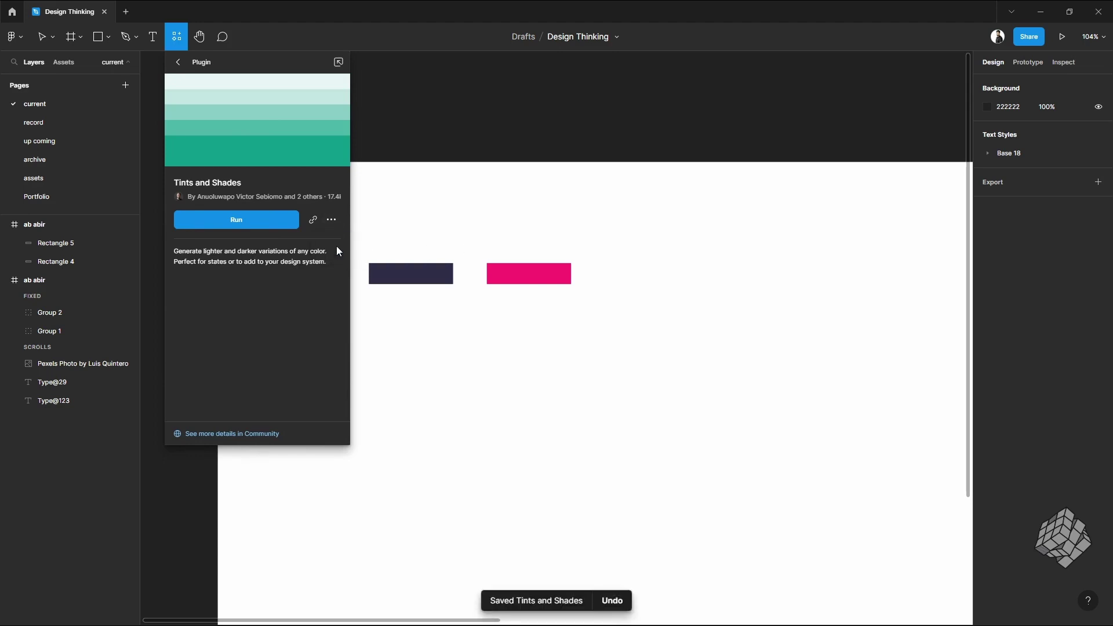
{"action": "left_click", "coordinate": [251, 225]}
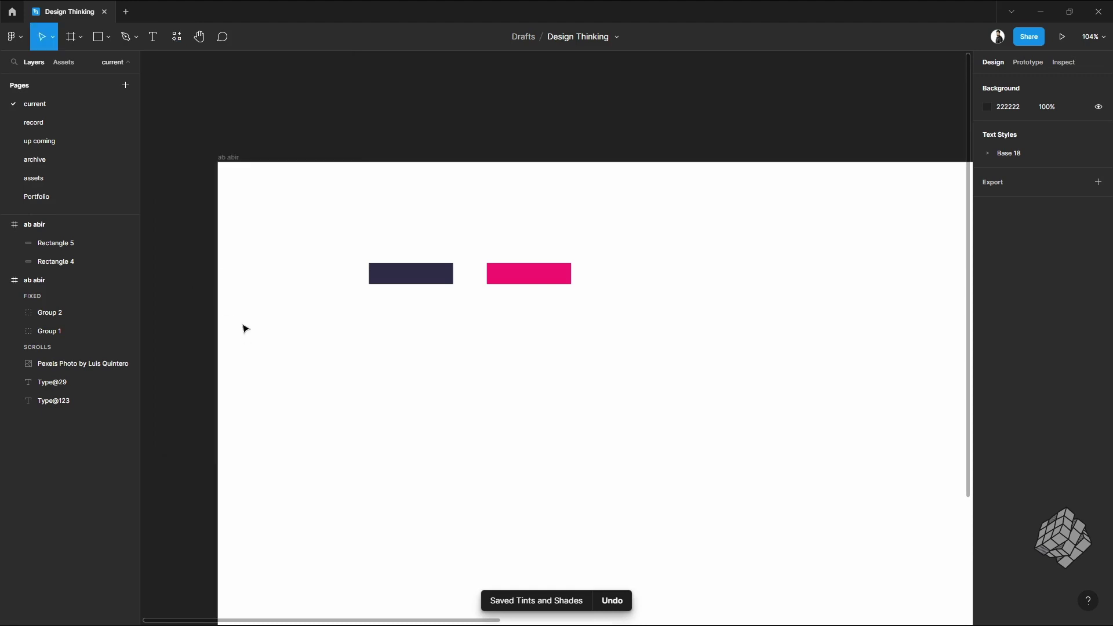
Step: Run Tints and Shades on the navy Rectangle 4 to generate its 11 tint and shade swatches
{"action": "key", "text": "ctrl+alt+p"}
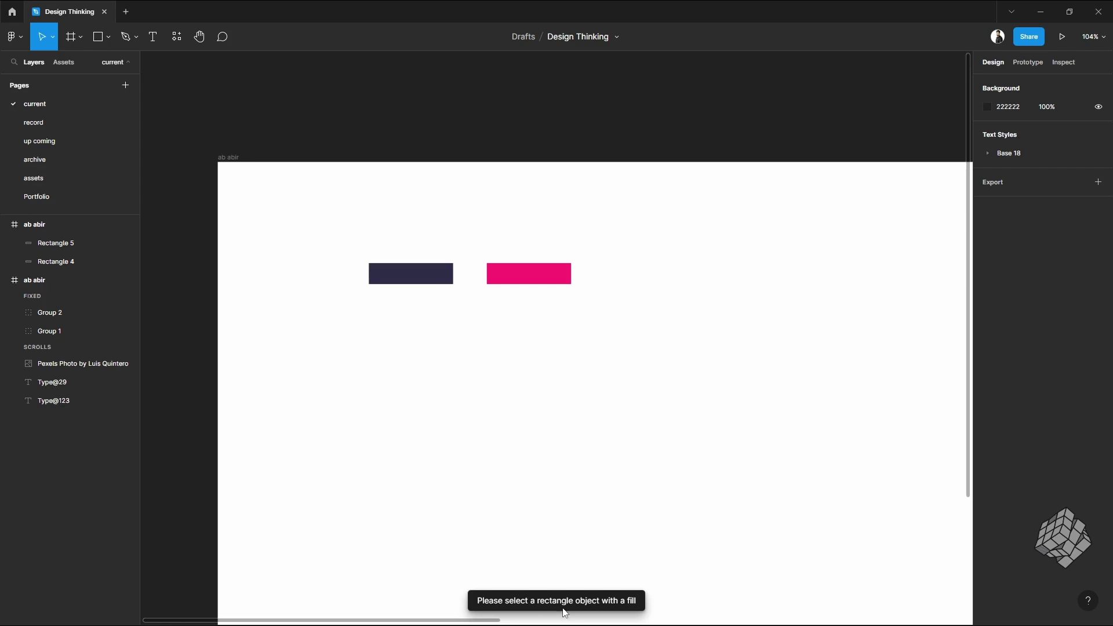
{"action": "left_click", "coordinate": [424, 283]}
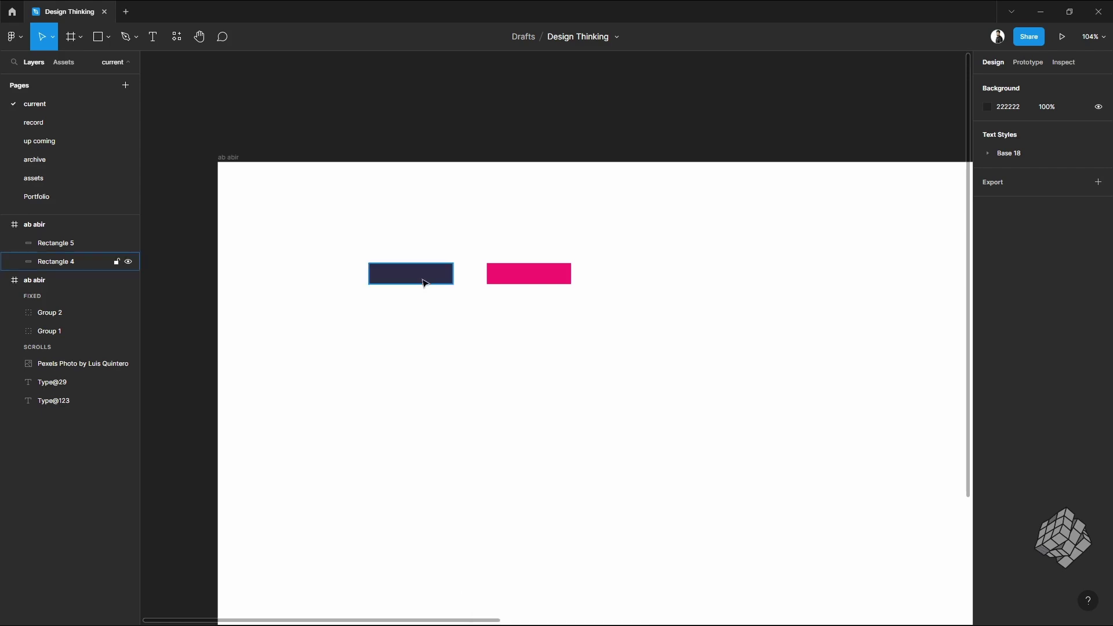
{"action": "left_click", "coordinate": [177, 37]}
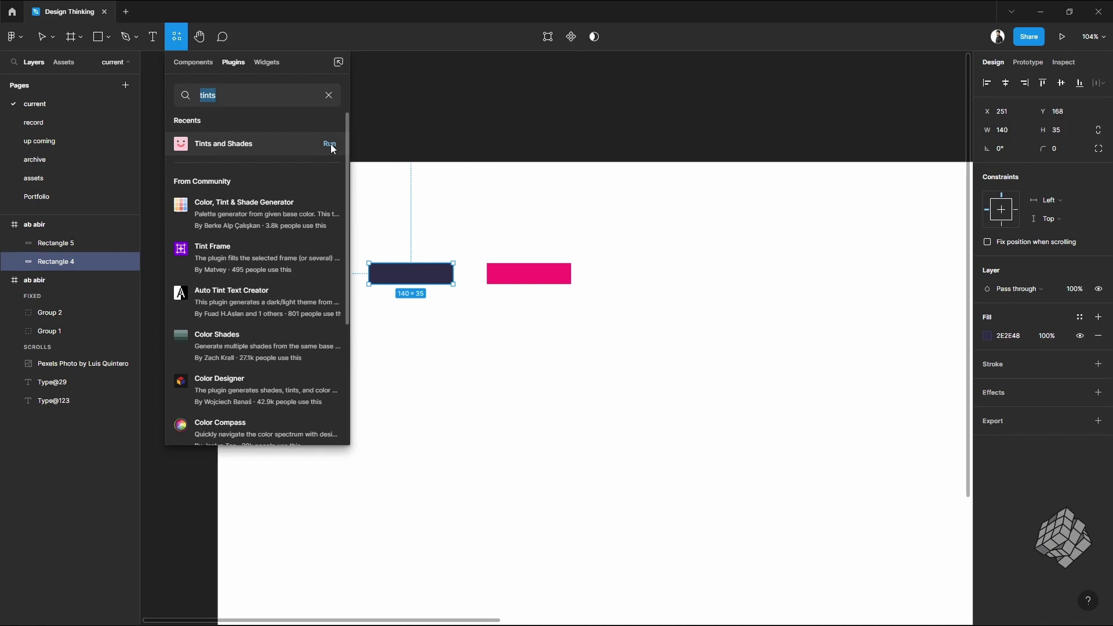
{"action": "left_click", "coordinate": [329, 144]}
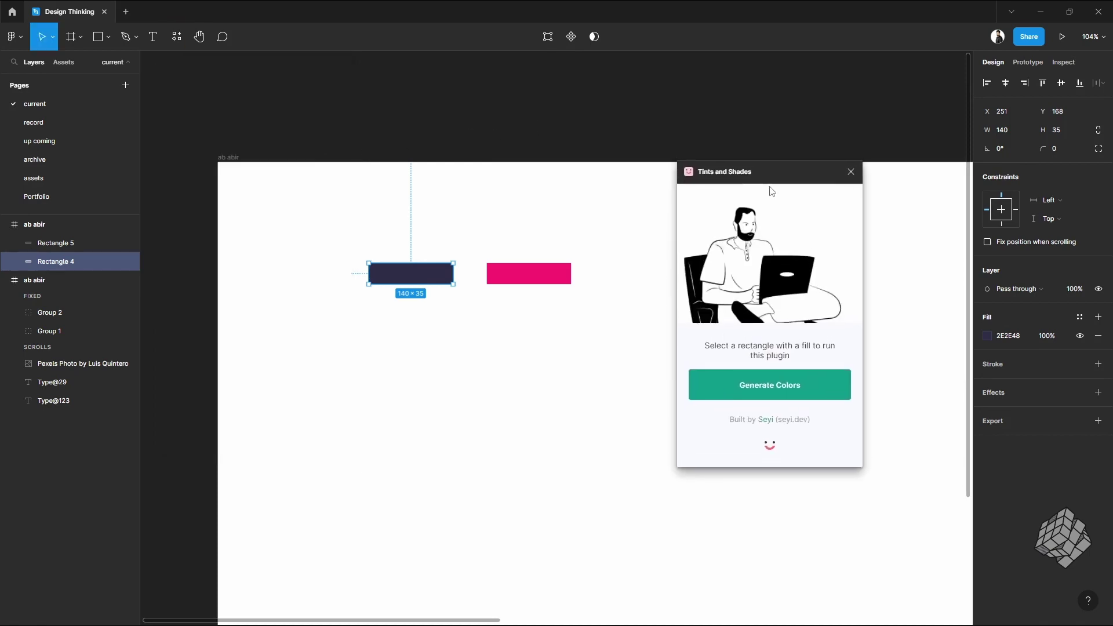
{"action": "left_click", "coordinate": [802, 400]}
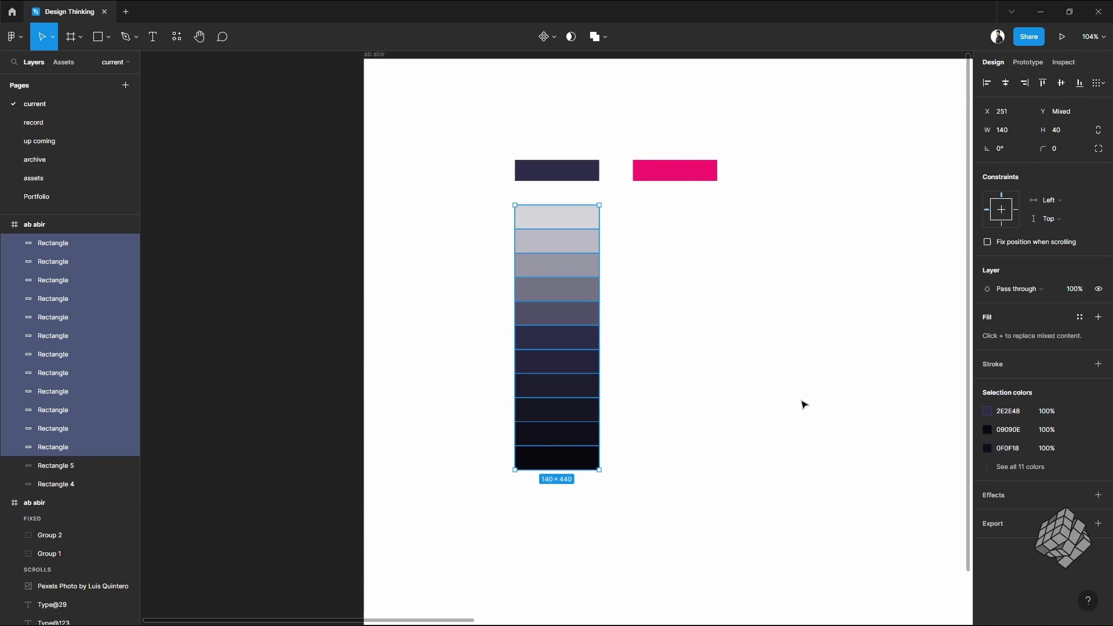
Step: Run Tints and Shades on the pink Rectangle 5 to generate 11 pink swatches
{"action": "scroll", "coordinate": [727, 378], "scroll_direction": "right", "scroll_amount": 2}
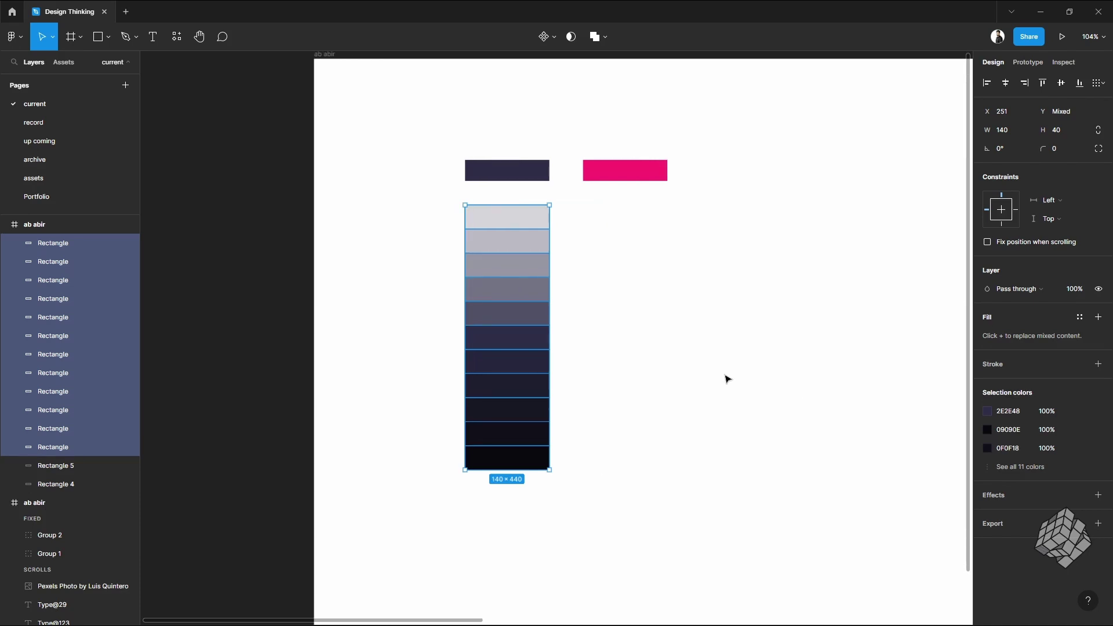
{"action": "left_click", "coordinate": [655, 176]}
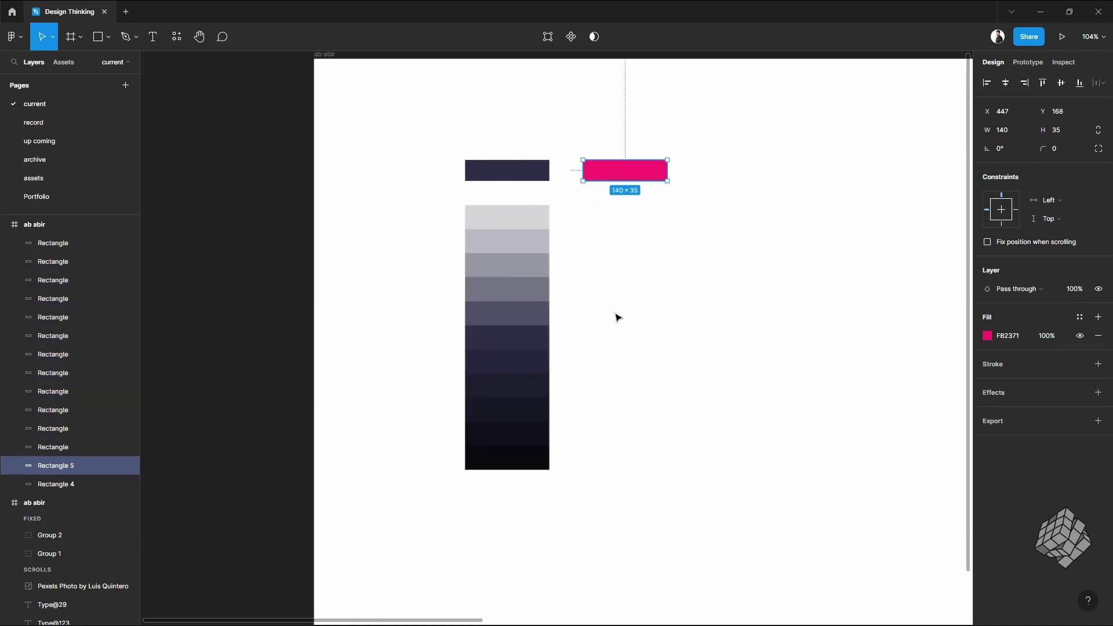
{"action": "left_click", "coordinate": [173, 38]}
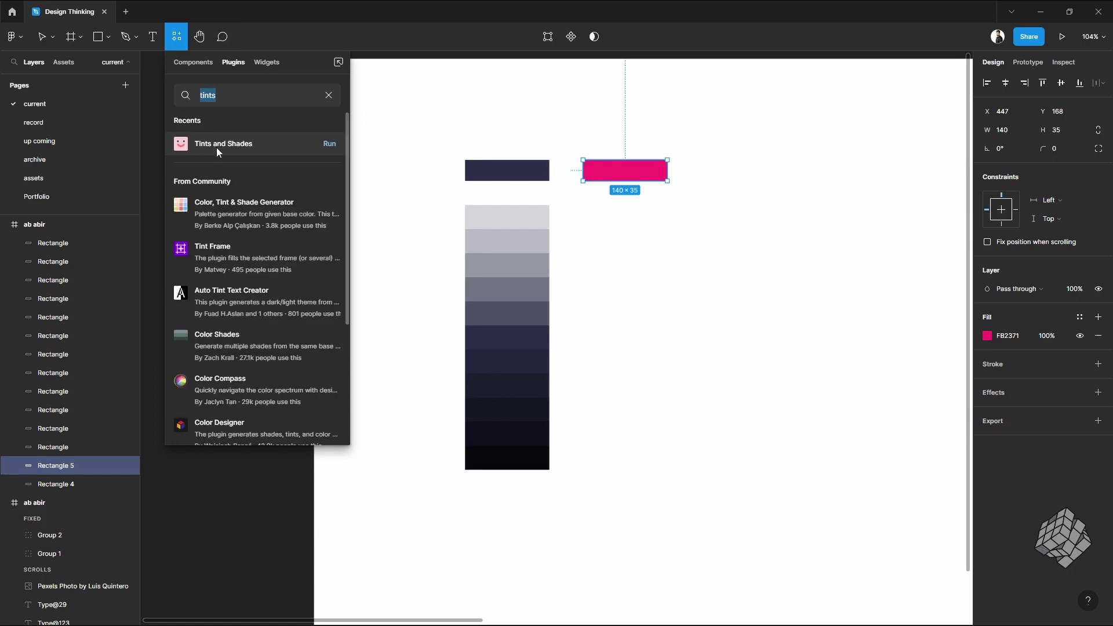
{"action": "left_click", "coordinate": [330, 149]}
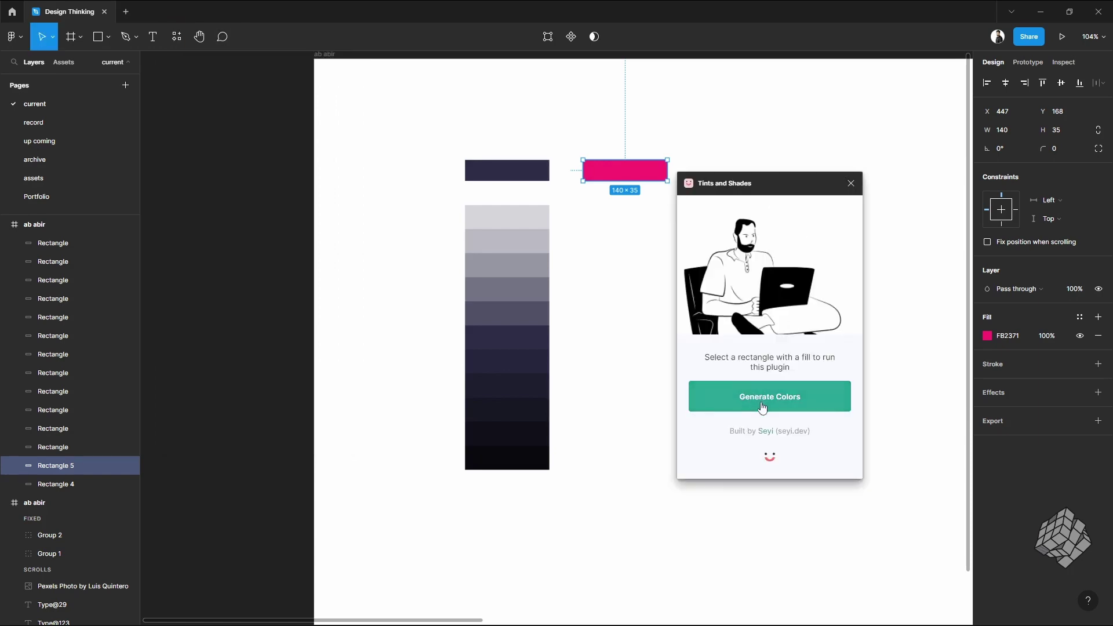
{"action": "left_click", "coordinate": [764, 405]}
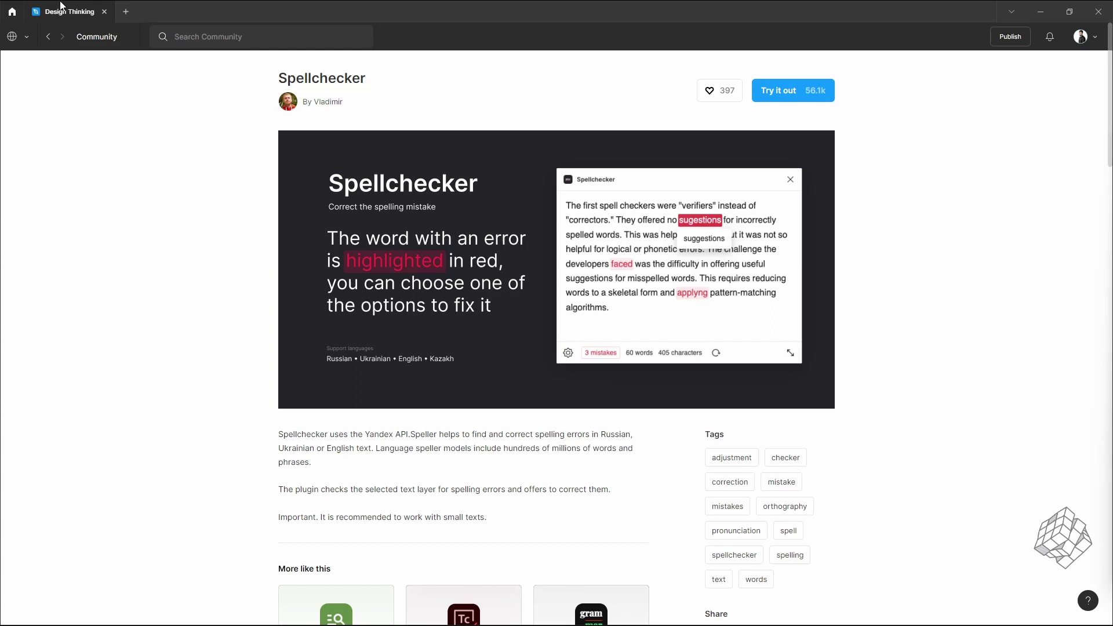
Step: Search plugins for 'spell', run Spellchecker, and move its window beside the fox sentence
{"action": "left_click", "coordinate": [80, 6]}
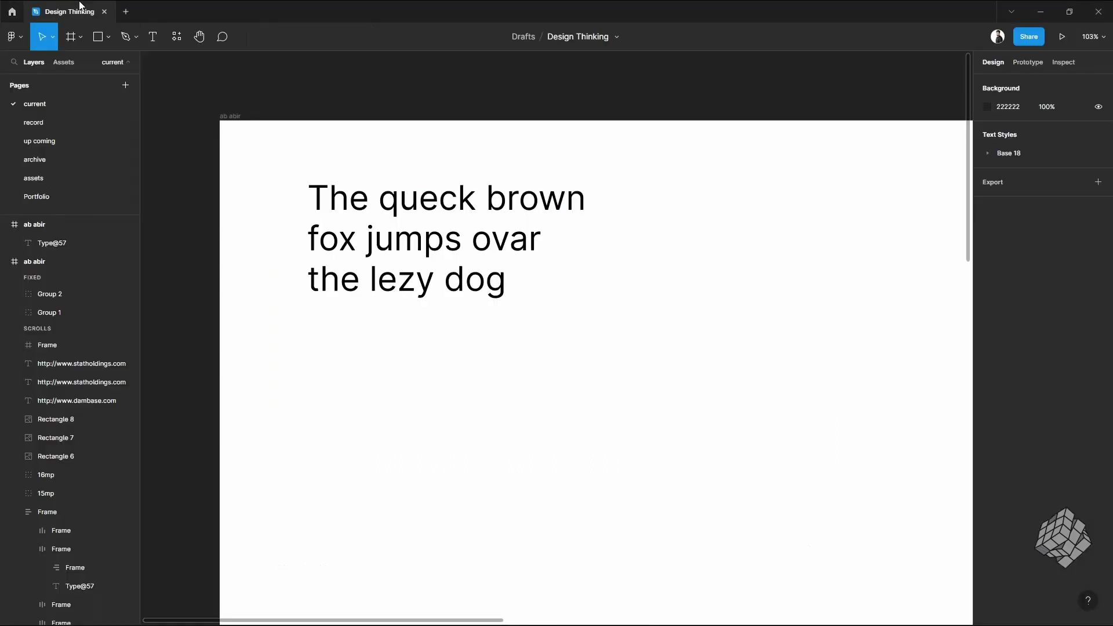
{"action": "left_click", "coordinate": [182, 46]}
{"action": "left_click", "coordinate": [242, 64]}
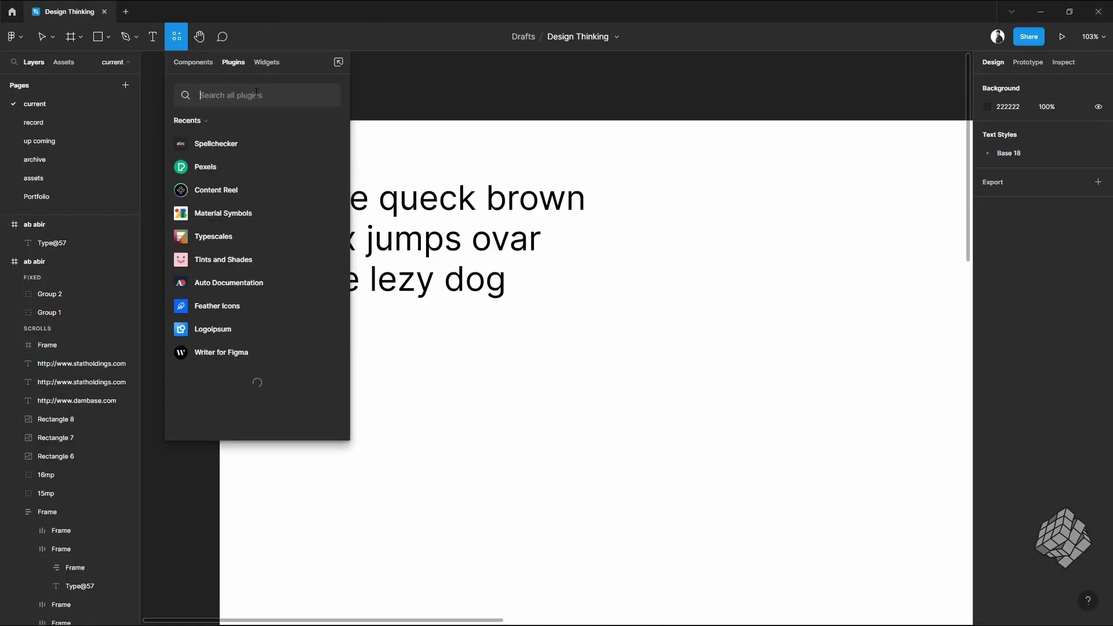
{"action": "type", "text": "spell"}
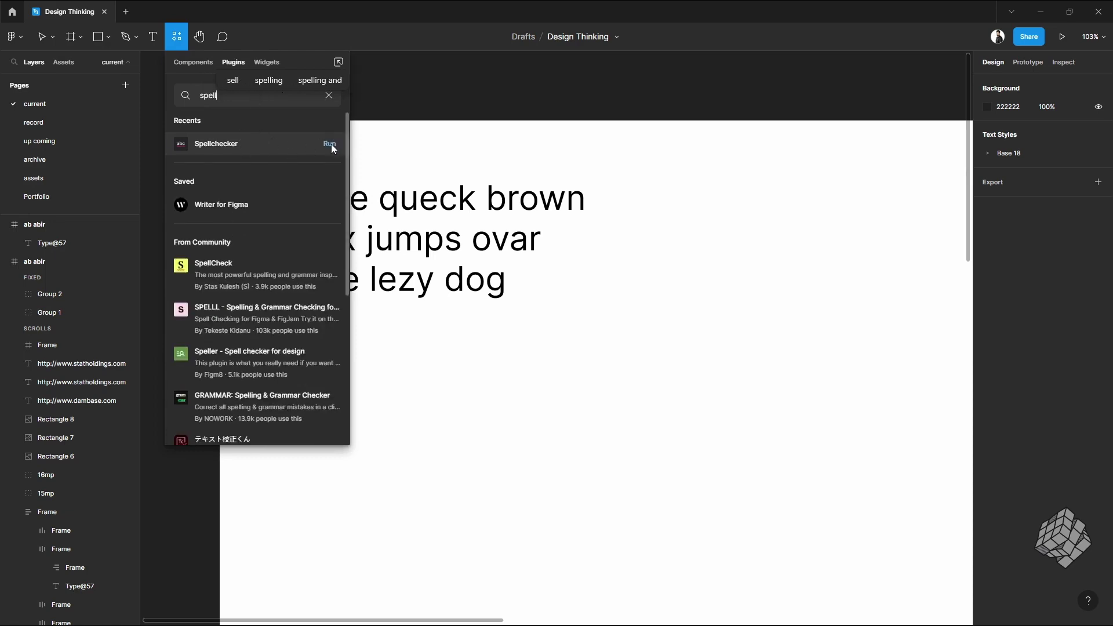
{"action": "left_click", "coordinate": [330, 144]}
{"action": "left_click_drag", "start_coordinate": [840, 240], "coordinate": [759, 183]}
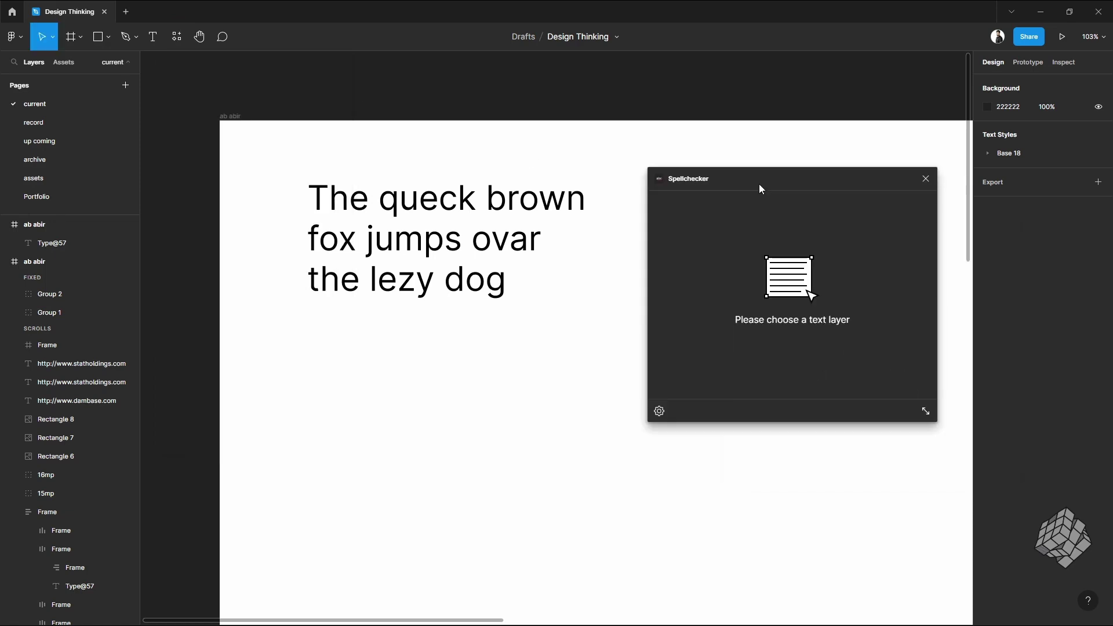
Step: Check the Type@57 layer and replace queck, ovar and lezy with quick, over and lazy
{"action": "left_click", "coordinate": [458, 256]}
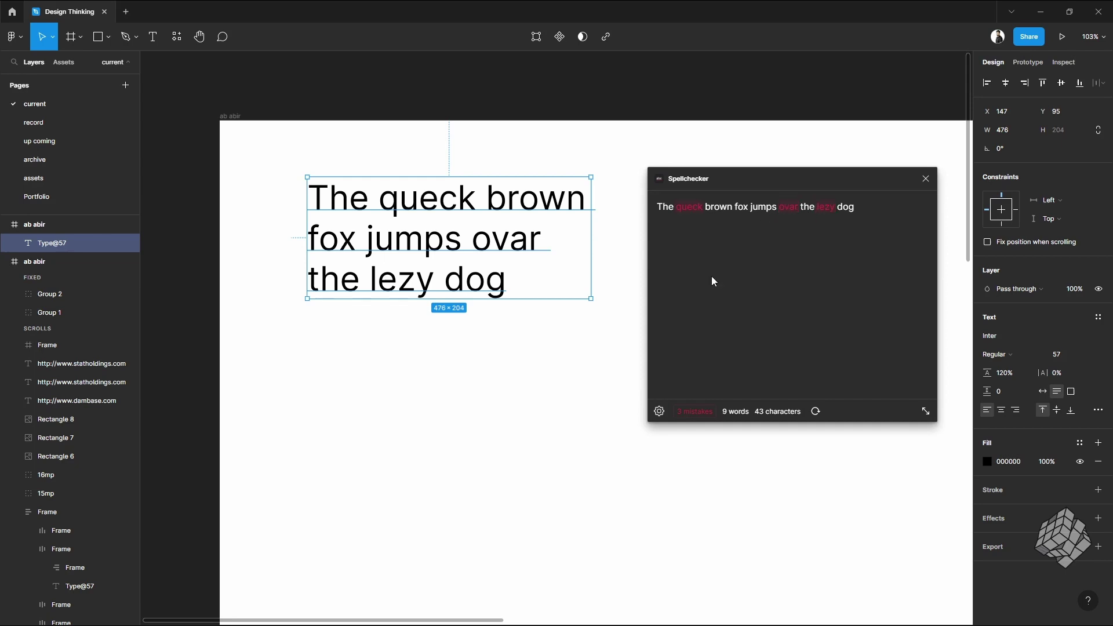
{"action": "left_click", "coordinate": [698, 216]}
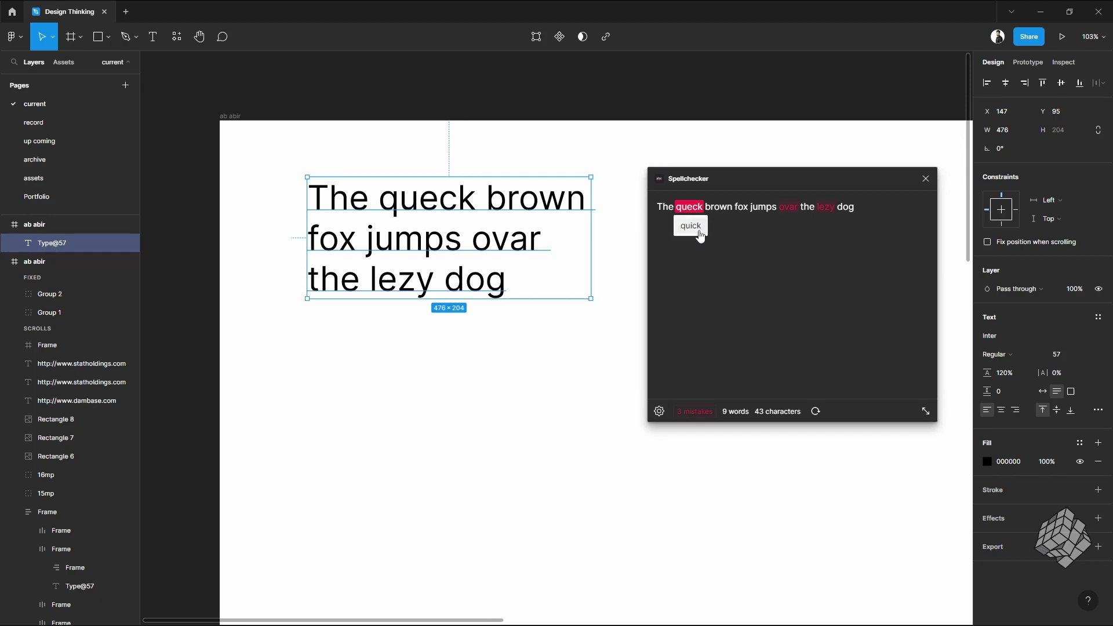
{"action": "left_click", "coordinate": [691, 226]}
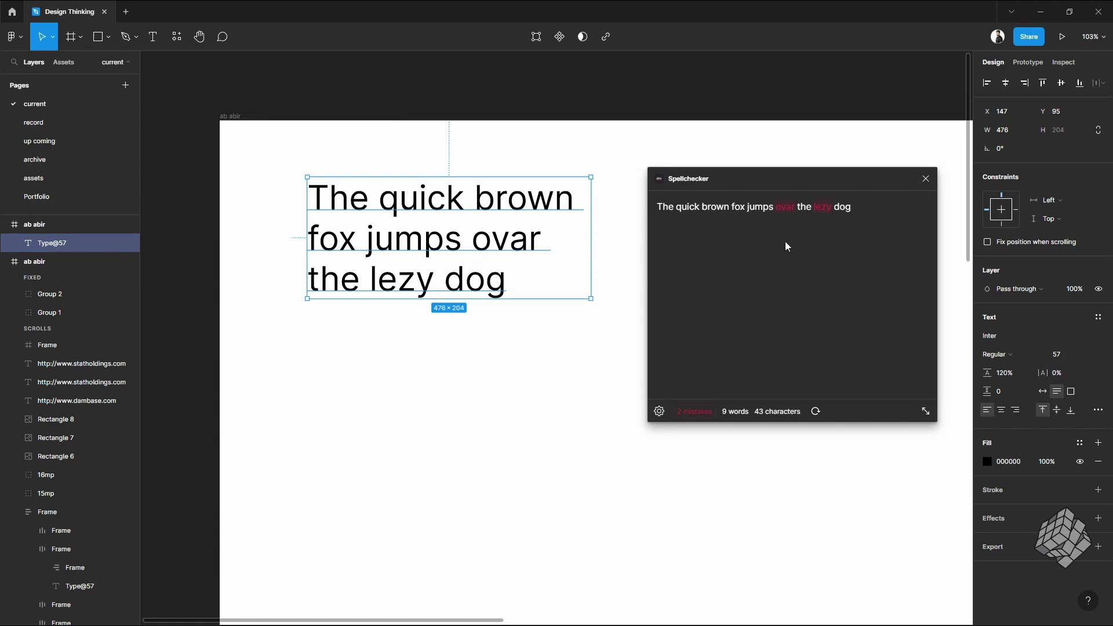
{"action": "left_click", "coordinate": [785, 209]}
{"action": "left_click", "coordinate": [786, 226]}
{"action": "left_click", "coordinate": [823, 209]}
{"action": "left_click", "coordinate": [823, 226]}
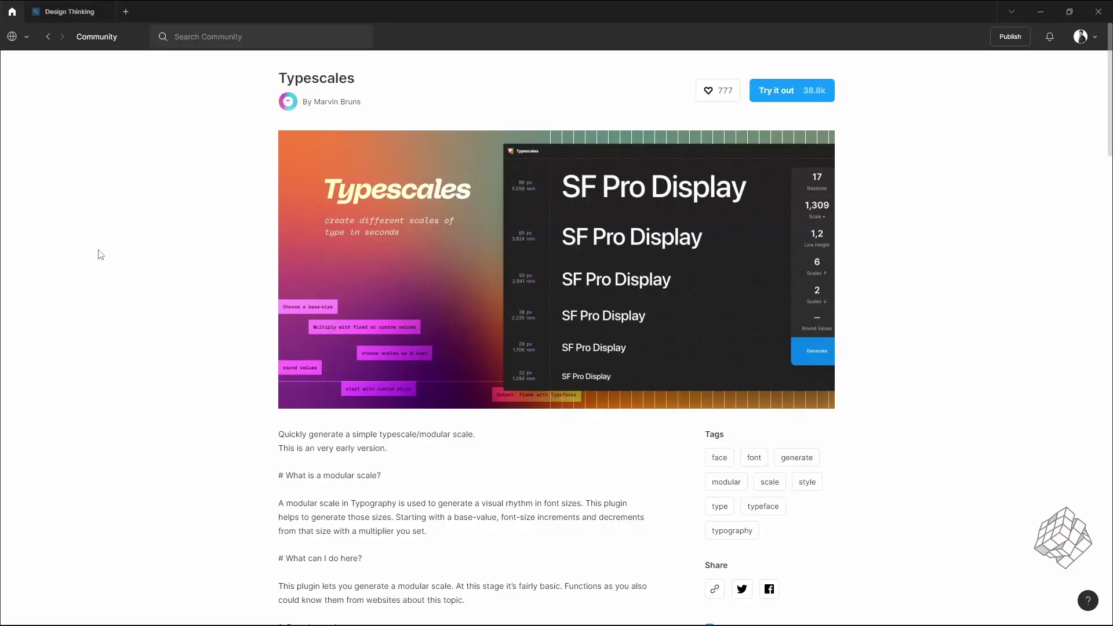
Step: Replace the plugin search with 'type' and run the Typescales plugin
{"action": "left_click", "coordinate": [90, 6]}
{"action": "left_click", "coordinate": [177, 36]}
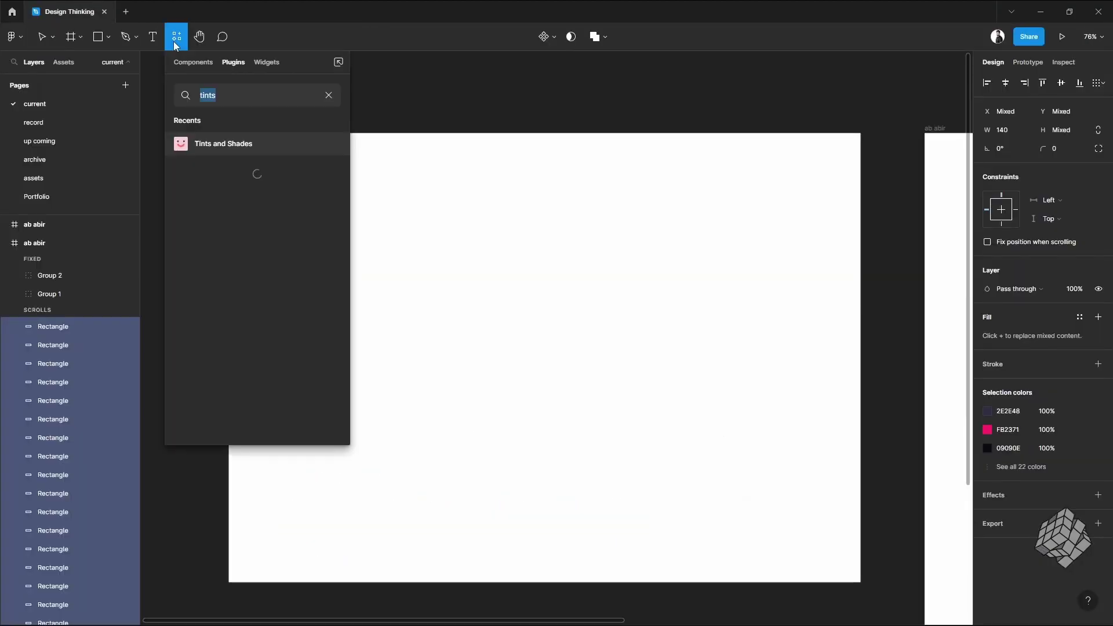
{"action": "left_click", "coordinate": [226, 95]}
{"action": "double_click", "coordinate": [227, 94]}
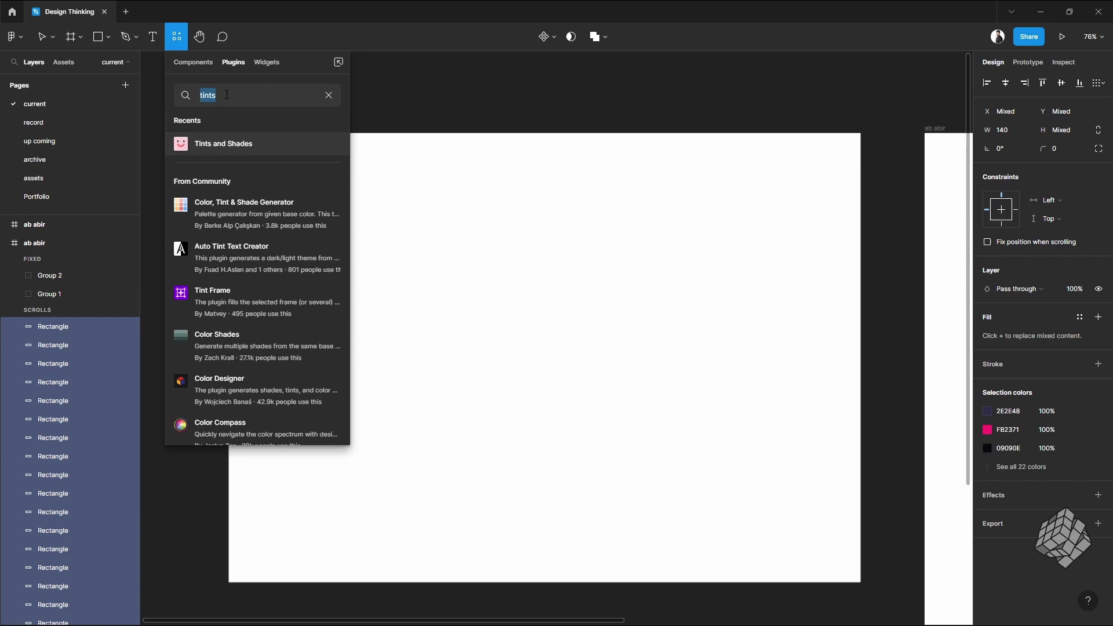
{"action": "type", "text": "type"}
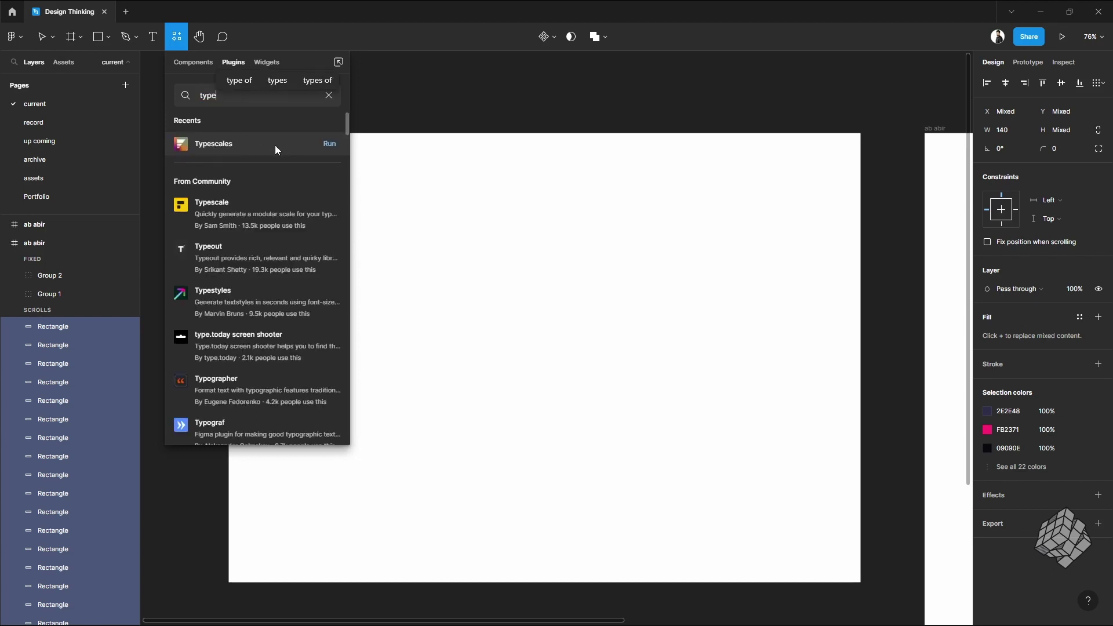
{"action": "left_click", "coordinate": [325, 145]}
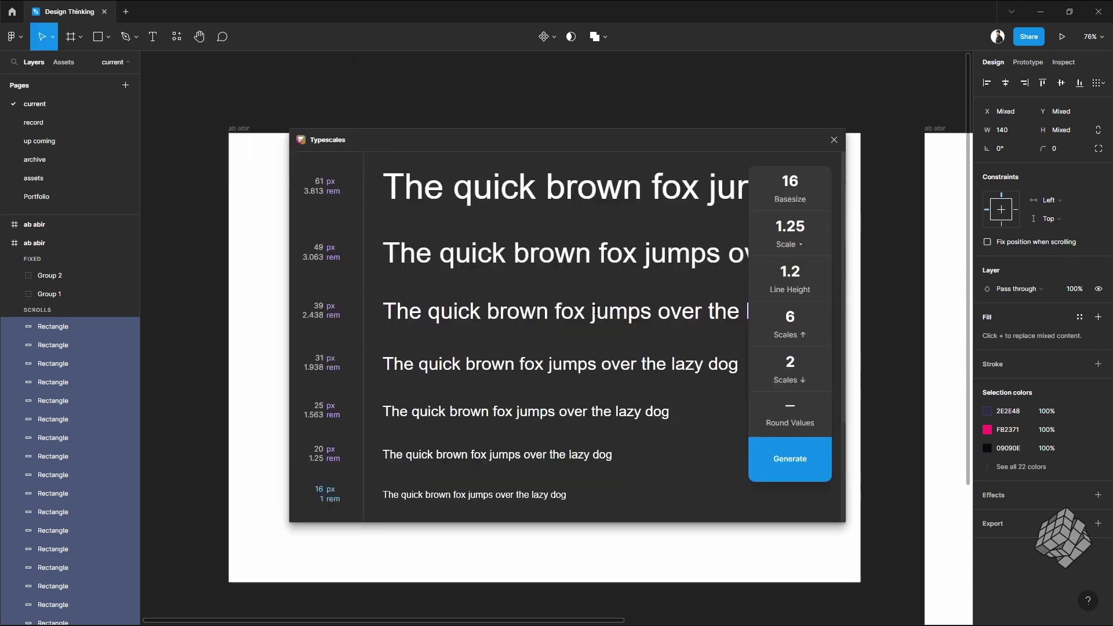
Step: Change the Typescales base size from 16 to 18
{"action": "left_click", "coordinate": [802, 181]}
{"action": "key", "text": "BackSpace"}
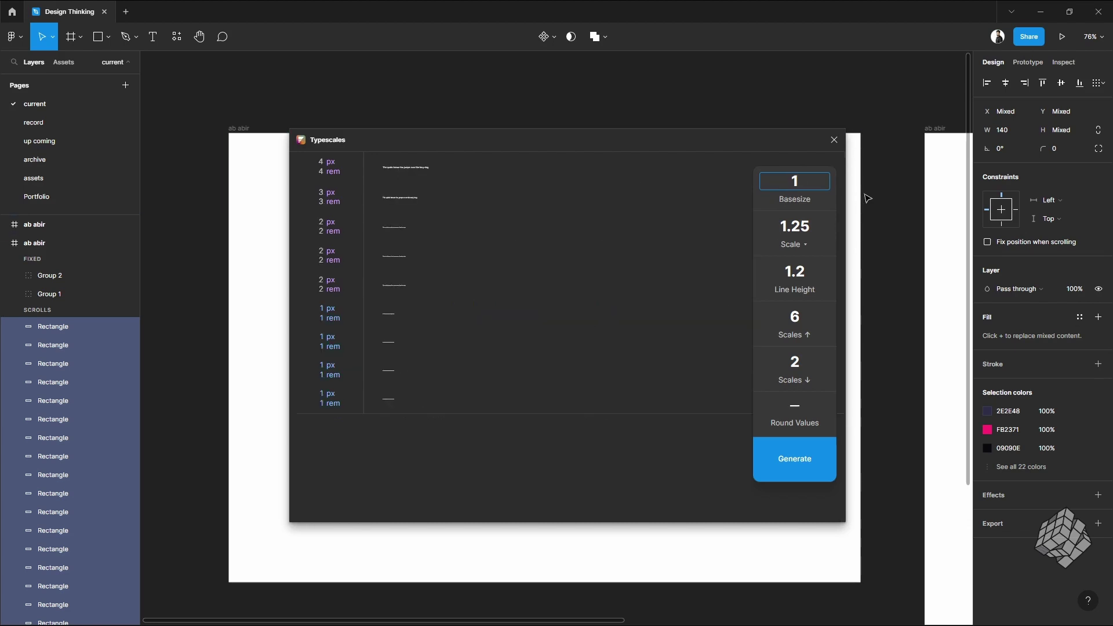
{"action": "type", "text": "8"}
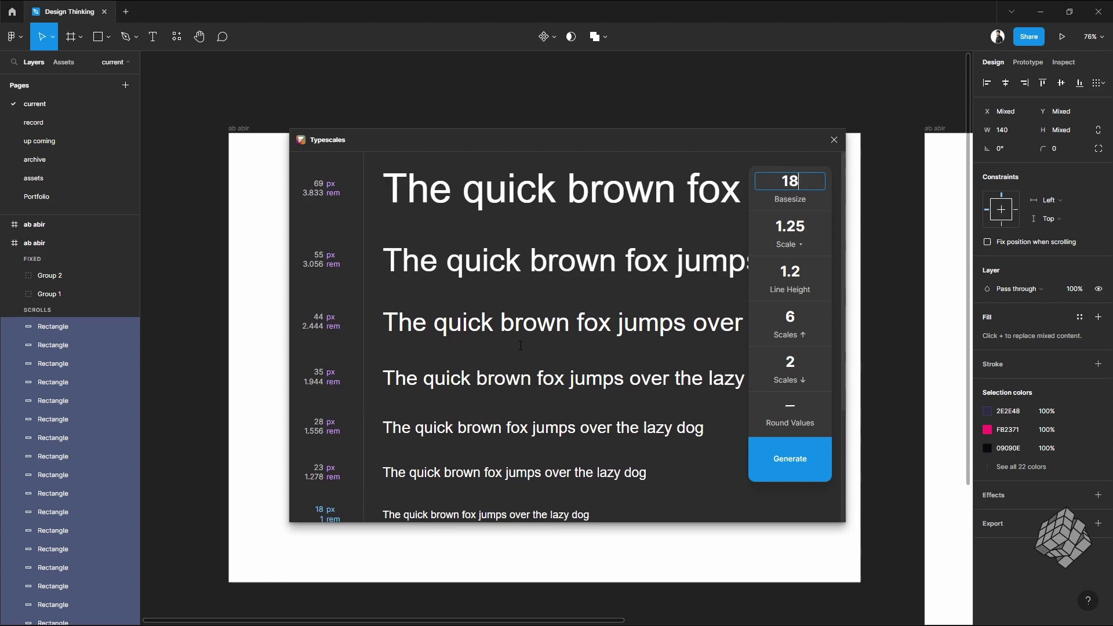
{"action": "scroll", "coordinate": [346, 399], "scroll_direction": "down", "scroll_amount": 3}
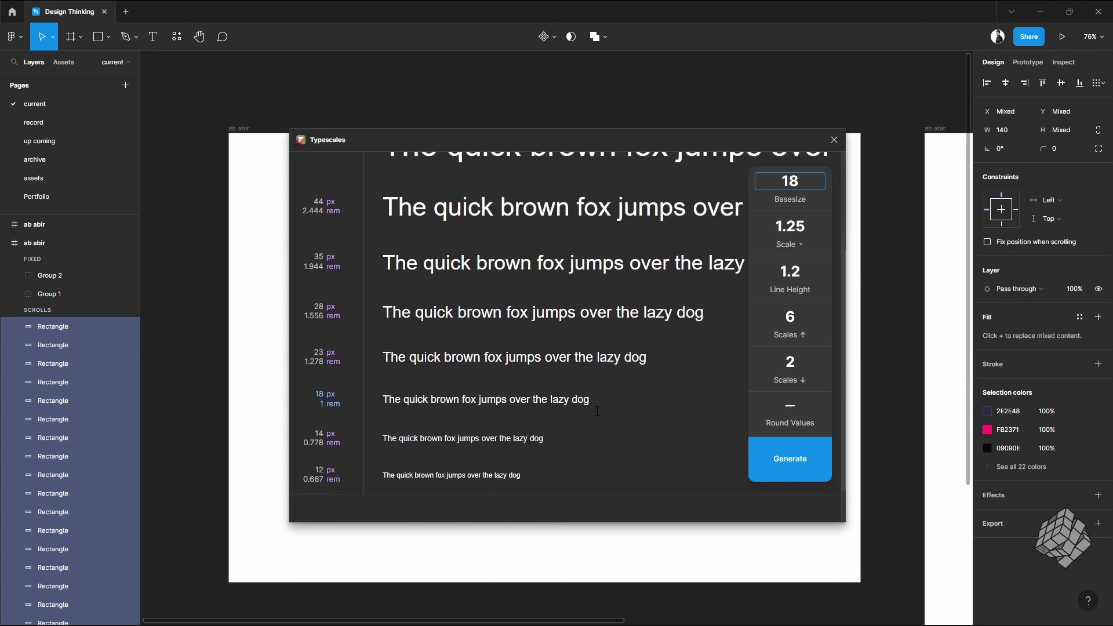
{"action": "scroll", "coordinate": [597, 411], "scroll_direction": "up", "scroll_amount": 3}
{"action": "scroll", "coordinate": [634, 432], "scroll_direction": "down", "scroll_amount": 2}
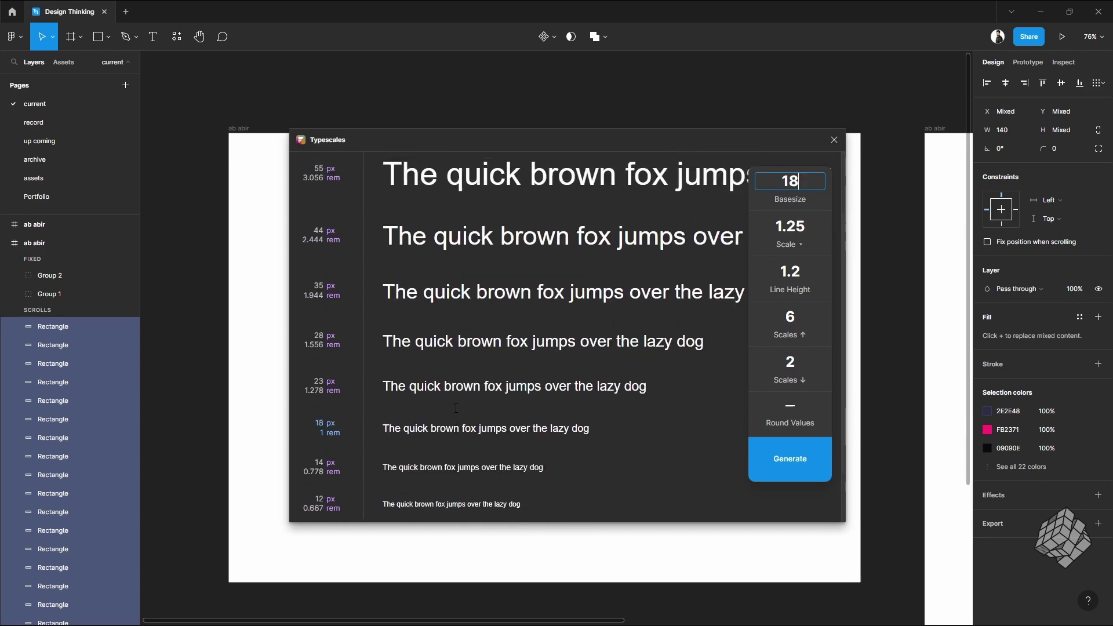
{"action": "scroll", "coordinate": [358, 379], "scroll_direction": "up", "scroll_amount": 2}
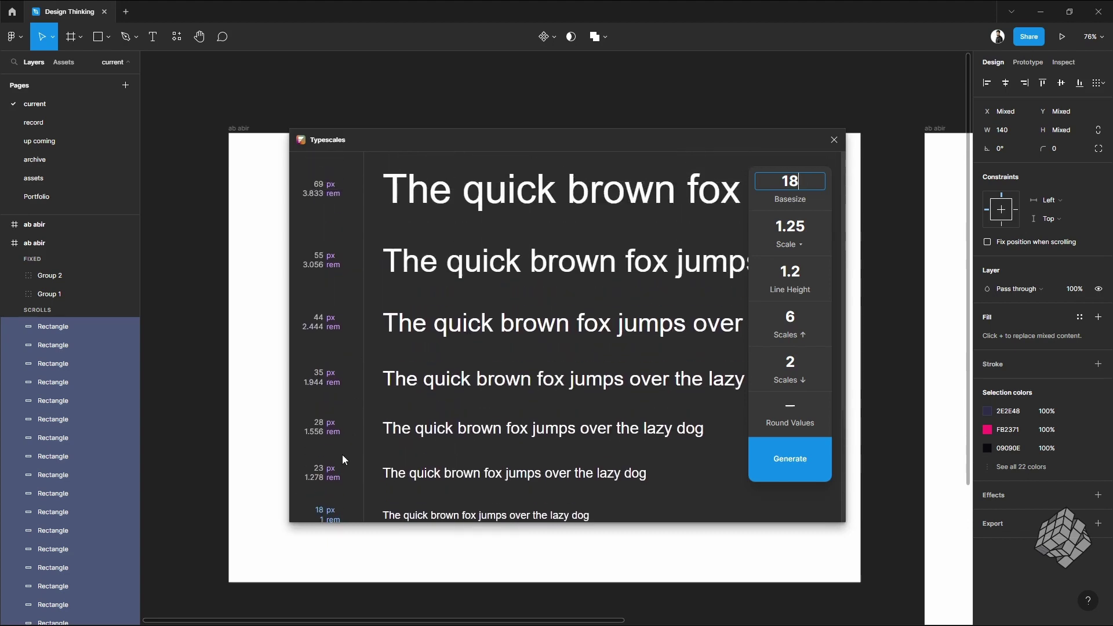
Step: Set the scale ratio to Perfect Fourth (1.333) with 4 sizes up and 1 down
{"action": "left_click", "coordinate": [785, 245]}
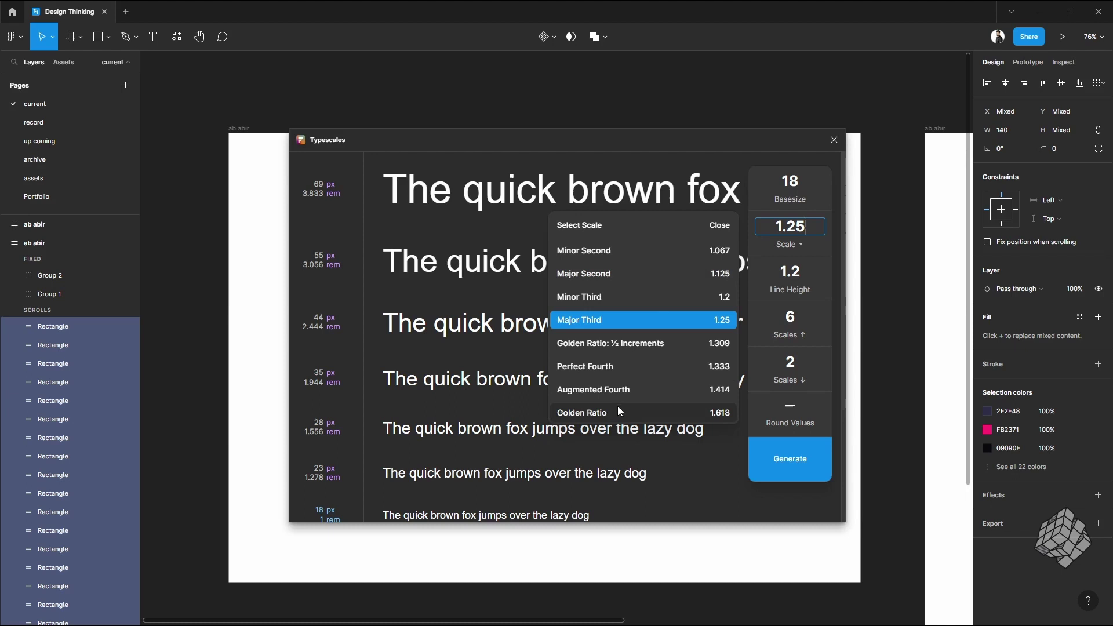
{"action": "left_click", "coordinate": [665, 366]}
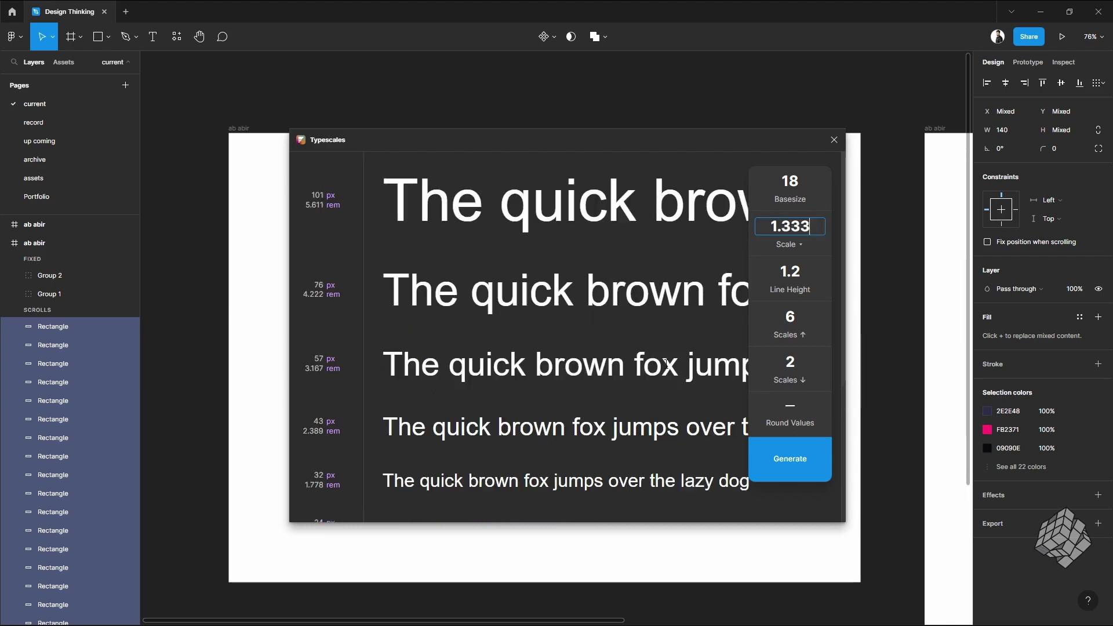
{"action": "left_click", "coordinate": [807, 328]}
{"action": "key", "text": "BackSpace"}
{"action": "type", "text": "4"}
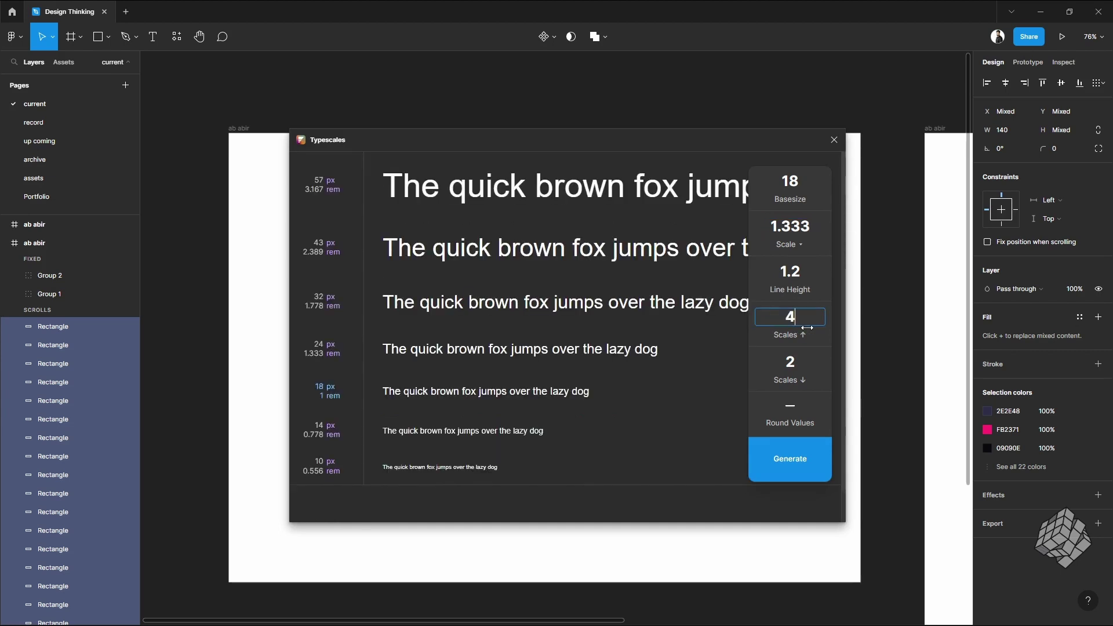
{"action": "left_click", "coordinate": [795, 355]}
{"action": "key", "text": "BackSpace"}
{"action": "type", "text": "1"}
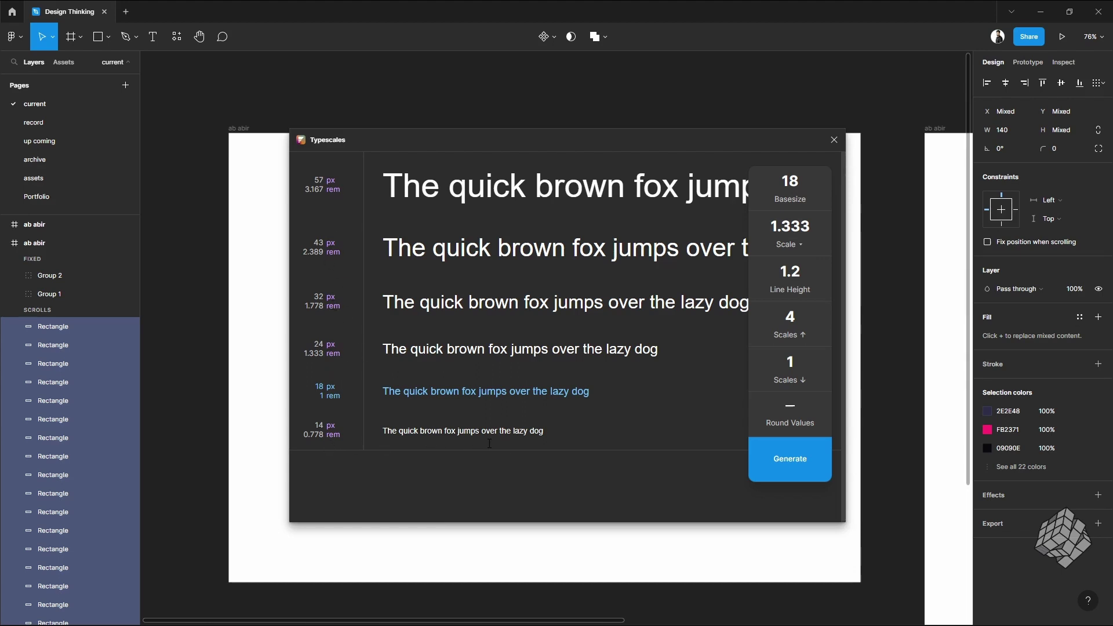
Step: Generate the 57–14 px type scale, drag it into the ab abir frame, and zoom to fit
{"action": "left_click", "coordinate": [815, 472]}
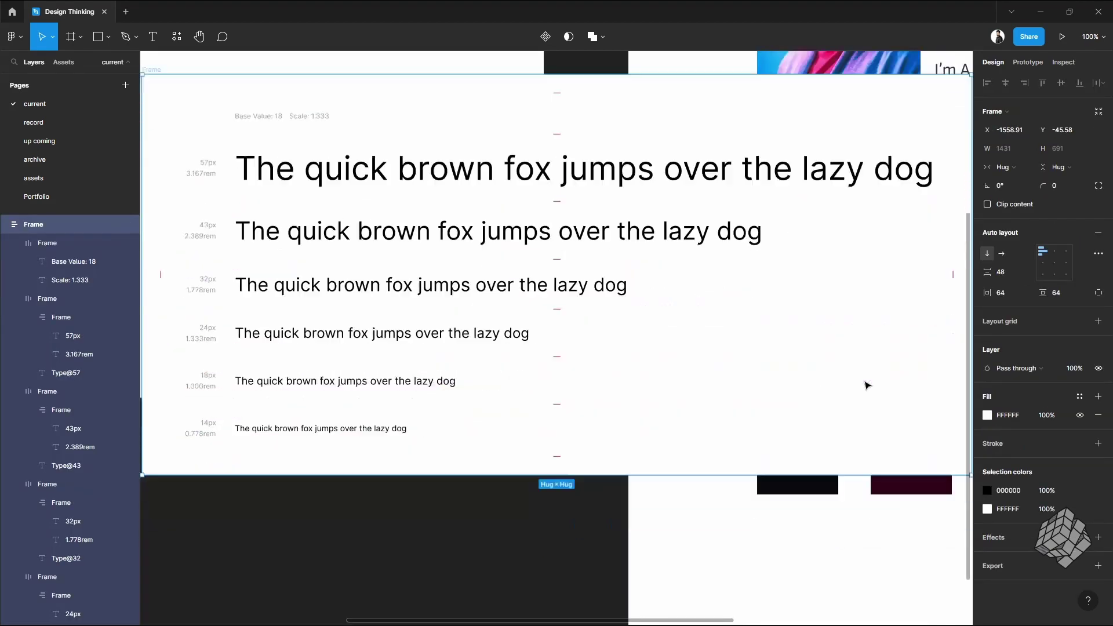
{"action": "scroll", "coordinate": [865, 385], "scroll_direction": "down", "scroll_amount": 3}
{"action": "left_click_drag", "start_coordinate": [864, 384], "coordinate": [653, 298]}
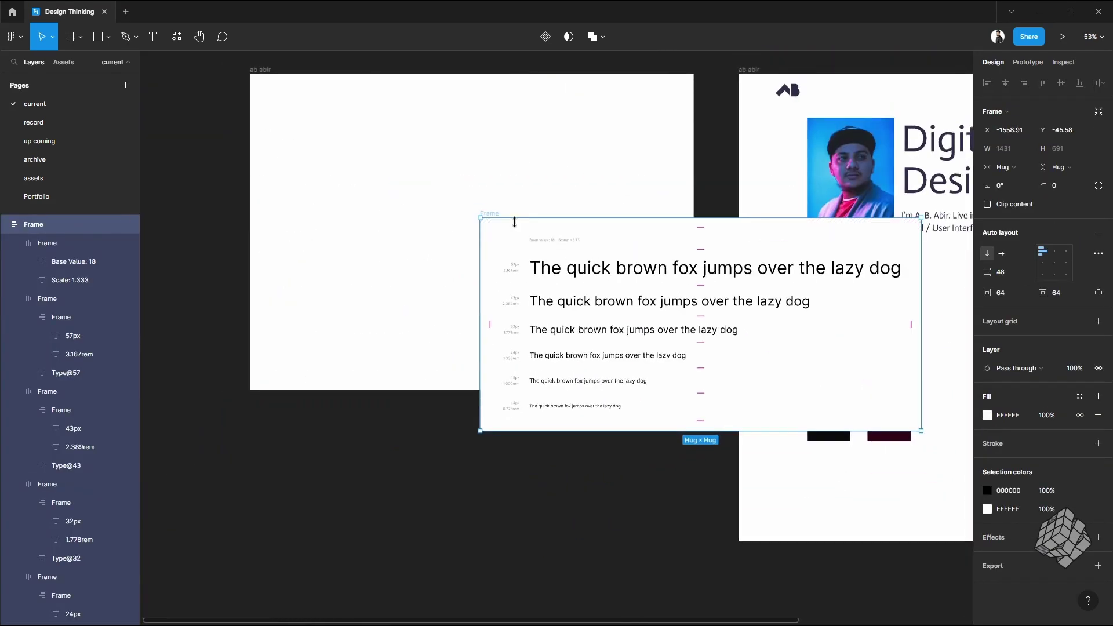
{"action": "scroll", "coordinate": [415, 241], "scroll_direction": "up", "scroll_amount": 5}
{"action": "key", "text": "shift+1"}
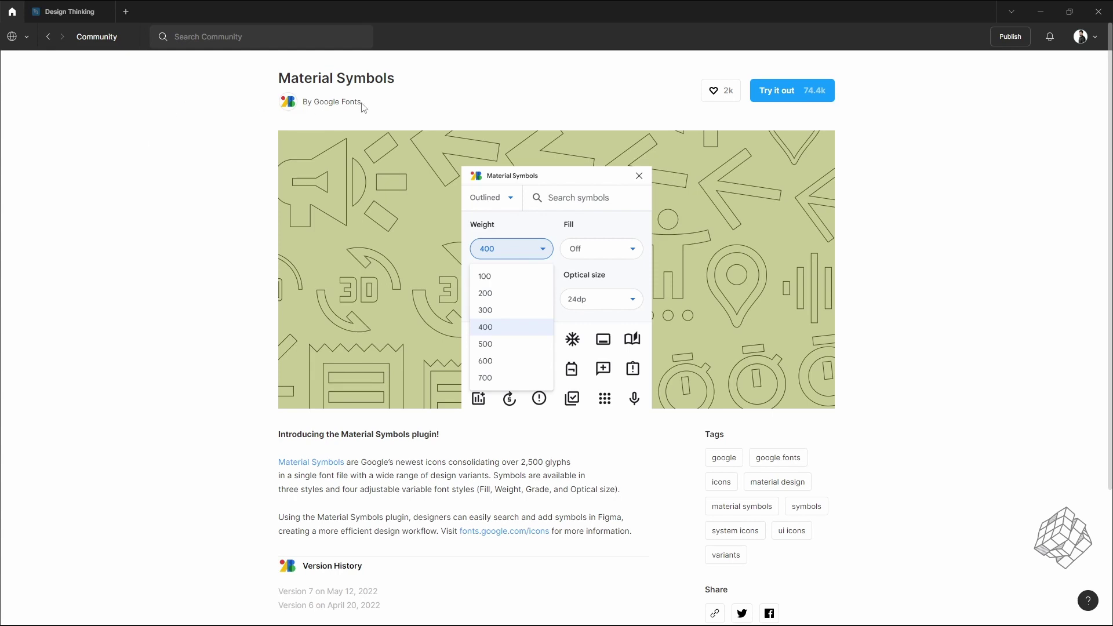
Step: Switch back to the Design Thinking file and run the Material Symbols plugin, found by searching 'materia'
{"action": "left_click", "coordinate": [95, 6]}
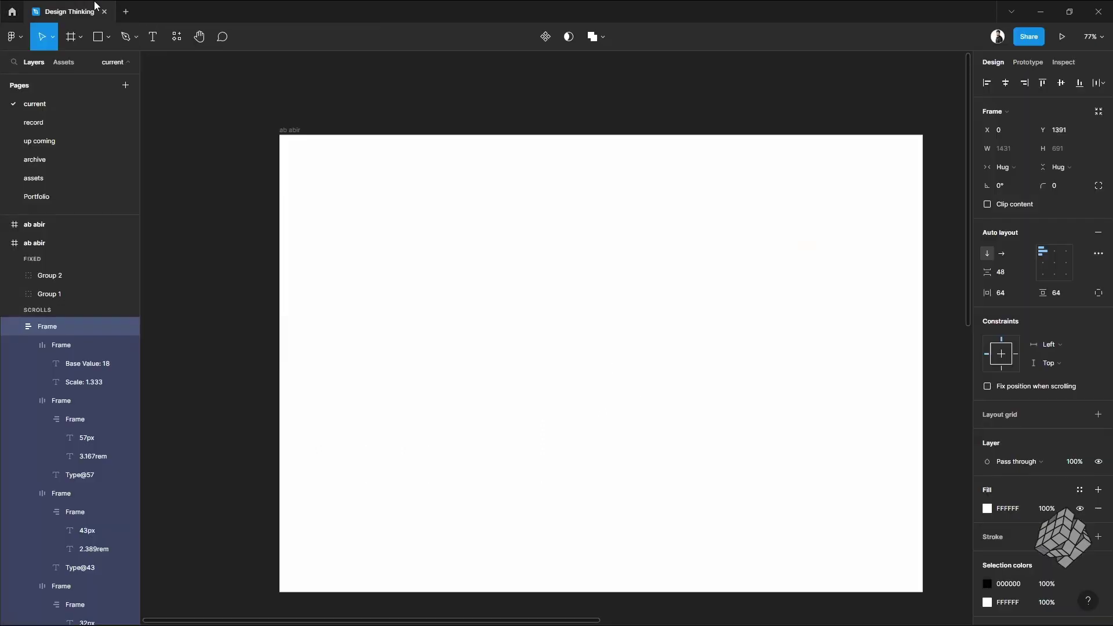
{"action": "left_click", "coordinate": [176, 37]}
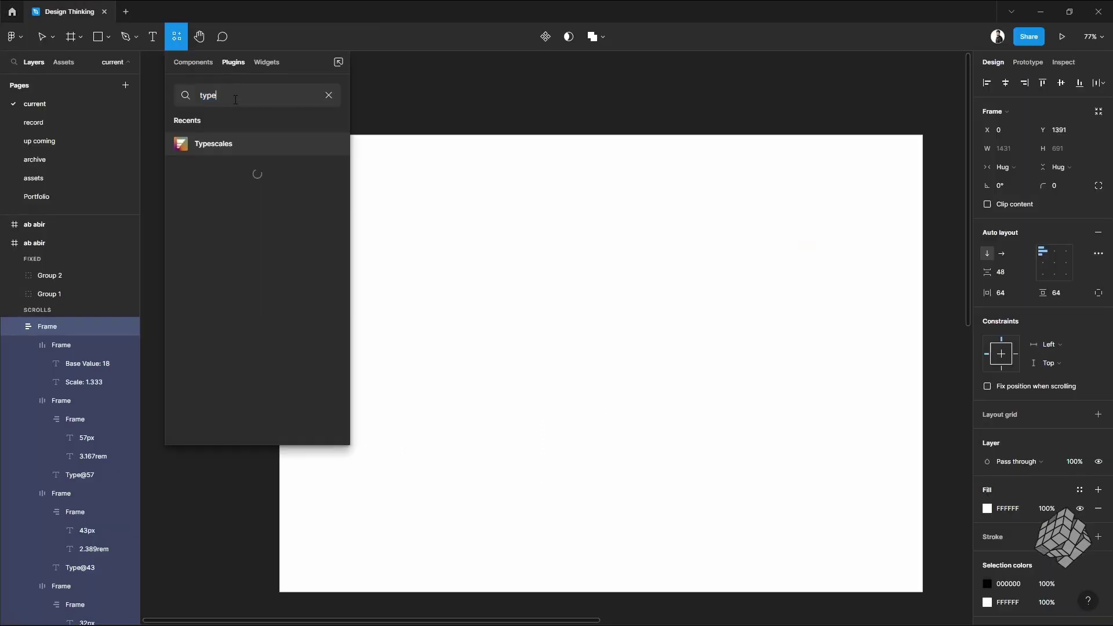
{"action": "type", "text": "materia"}
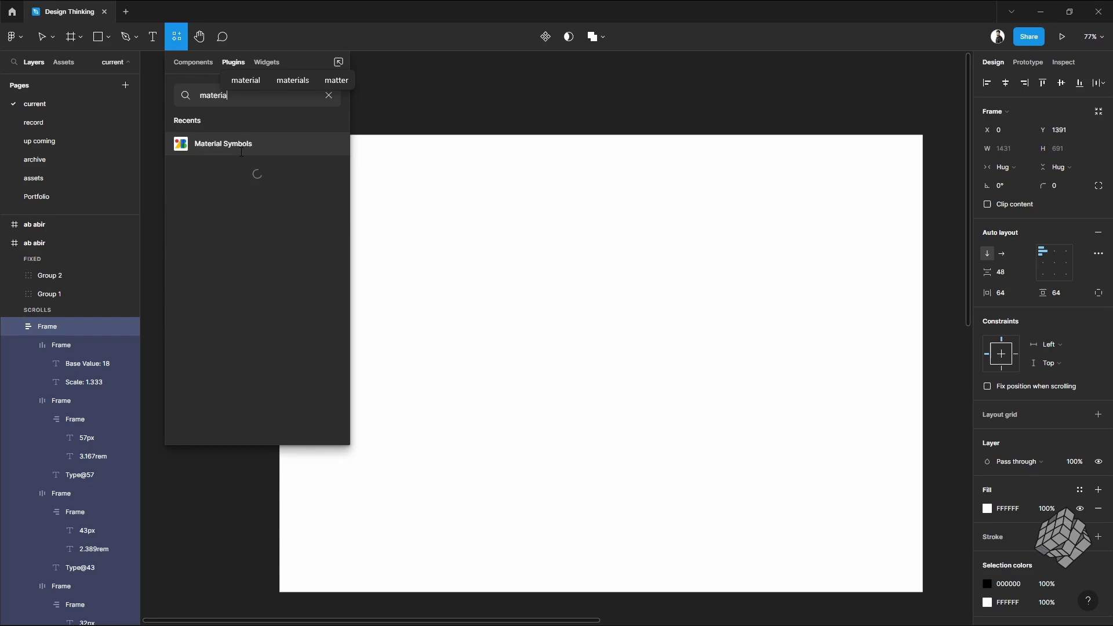
{"action": "left_click", "coordinate": [273, 144]}
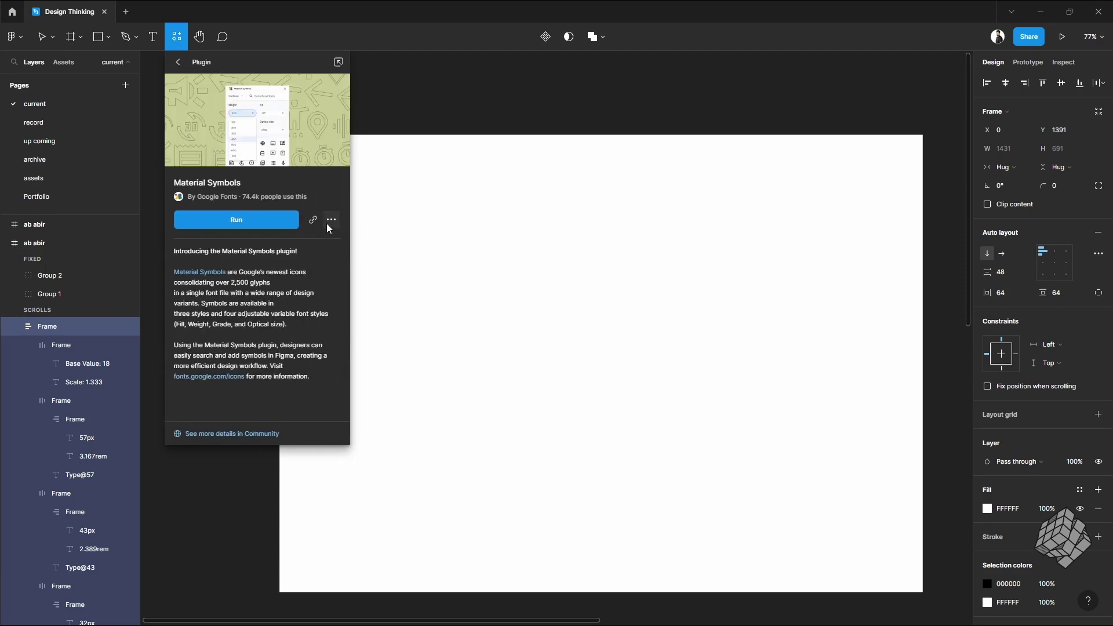
{"action": "left_click", "coordinate": [331, 219]}
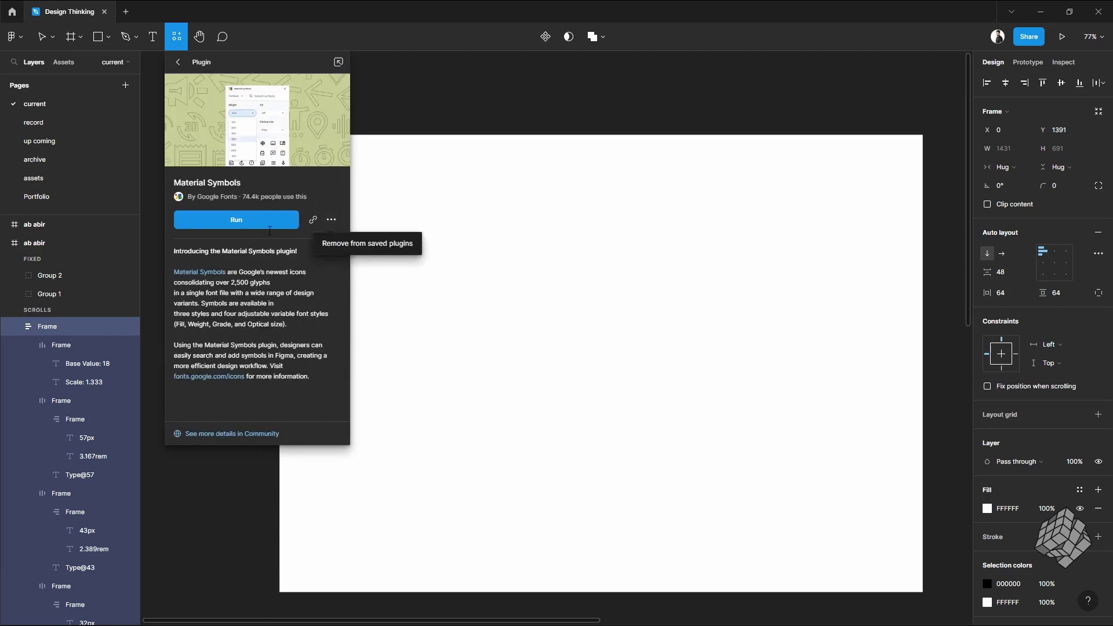
{"action": "left_click", "coordinate": [264, 223]}
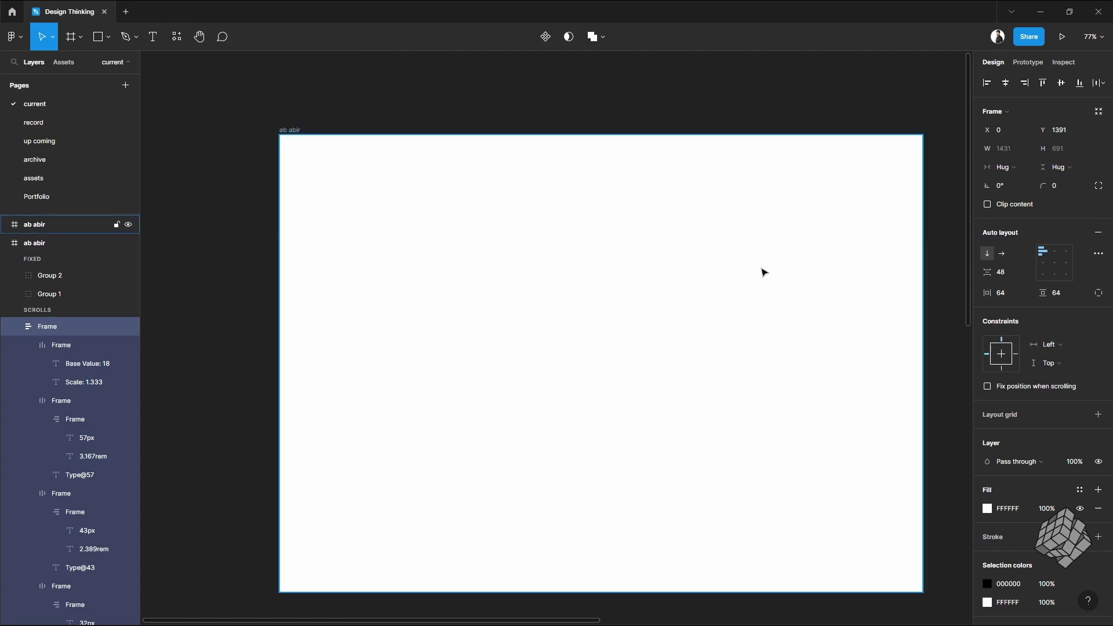
Step: Set the Material Symbols icon style to Sharp, leaving fill off
{"action": "scroll", "coordinate": [848, 363], "scroll_direction": "down", "scroll_amount": 10}
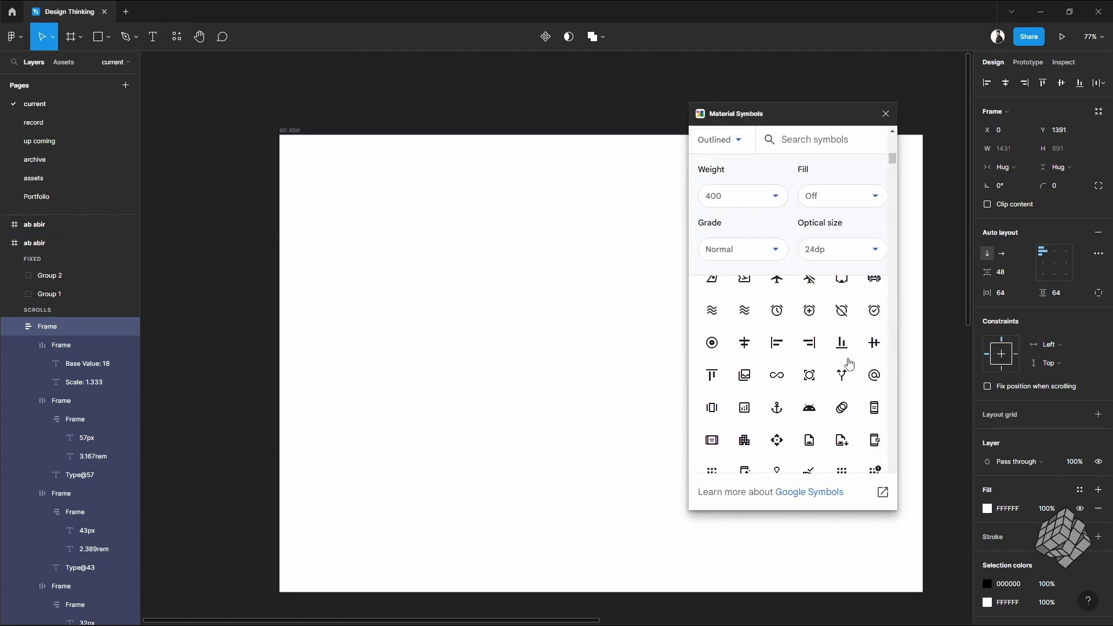
{"action": "scroll", "coordinate": [845, 360], "scroll_direction": "up", "scroll_amount": 10}
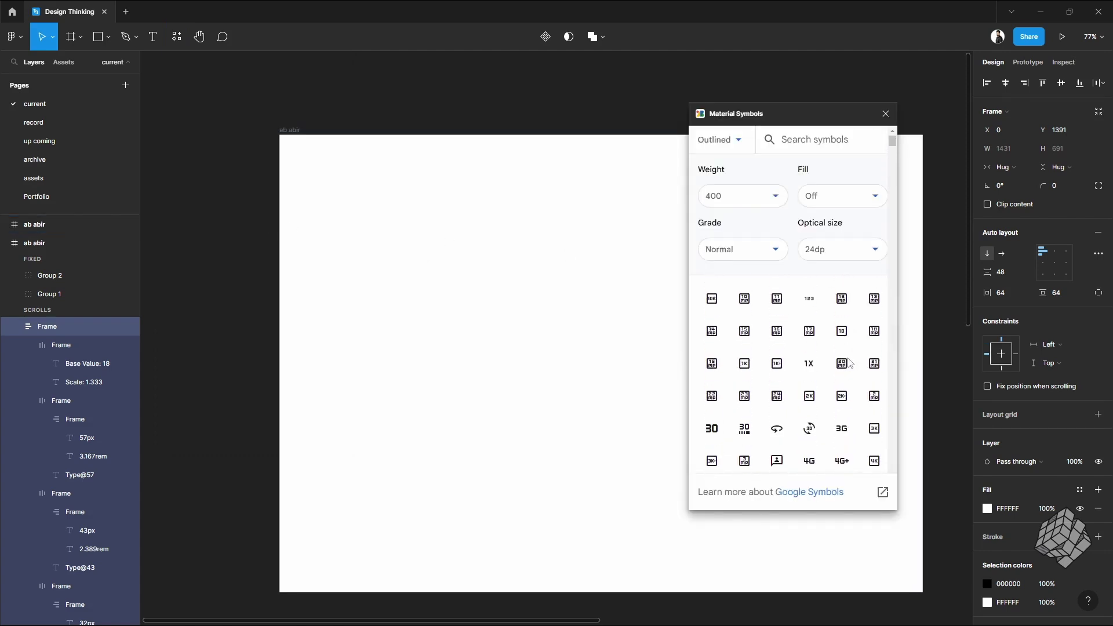
{"action": "left_click", "coordinate": [718, 139]}
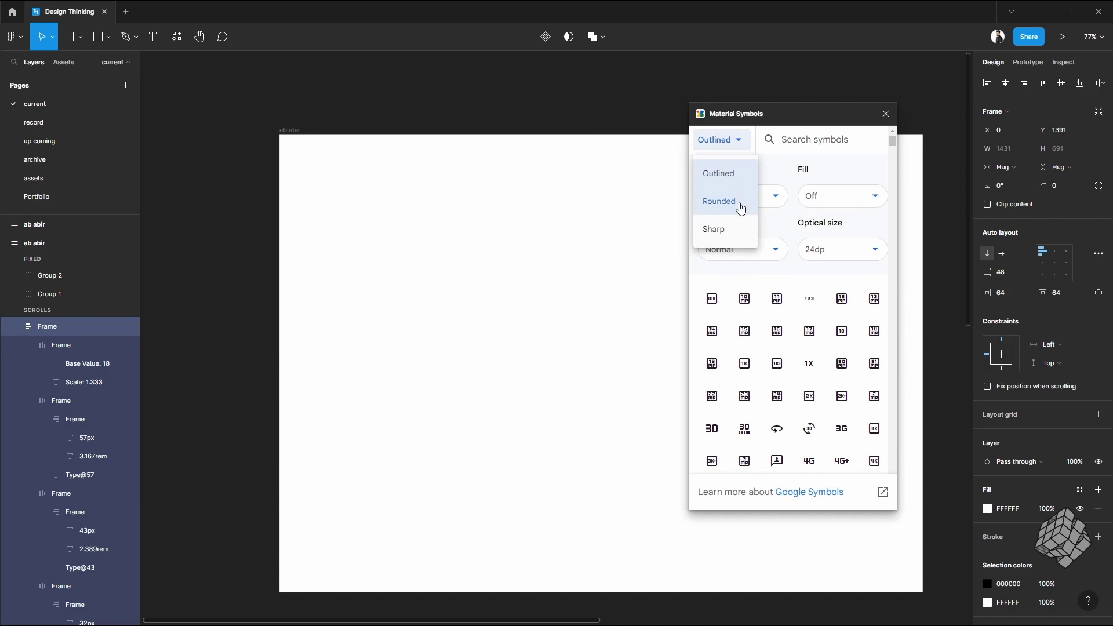
{"action": "left_click", "coordinate": [740, 206]}
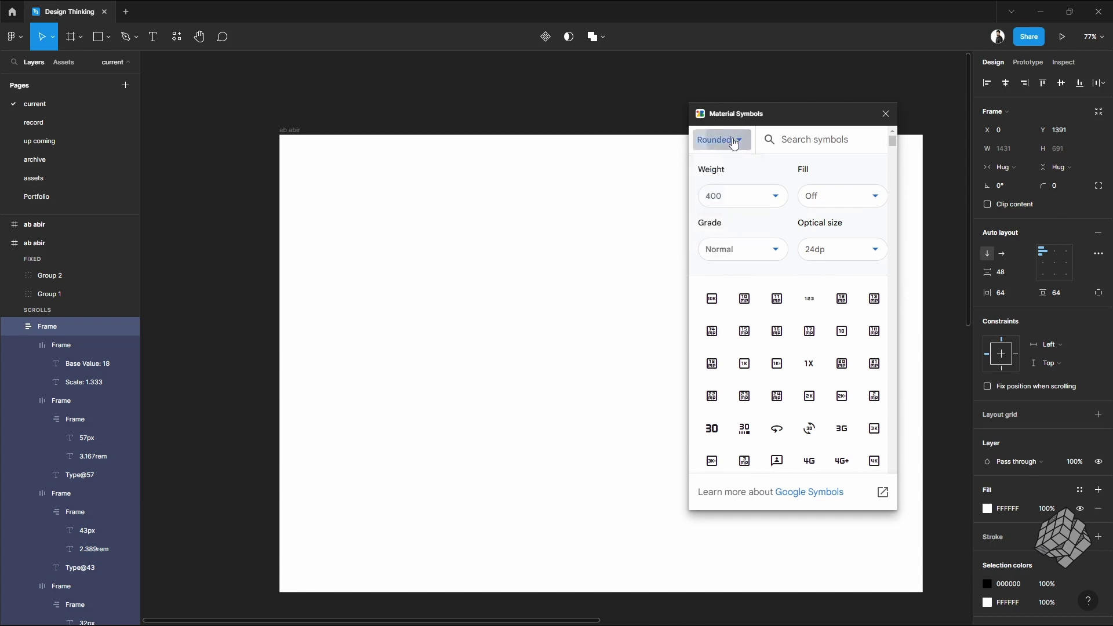
{"action": "left_click", "coordinate": [732, 140]}
{"action": "left_click", "coordinate": [714, 229]}
{"action": "left_click", "coordinate": [868, 197]}
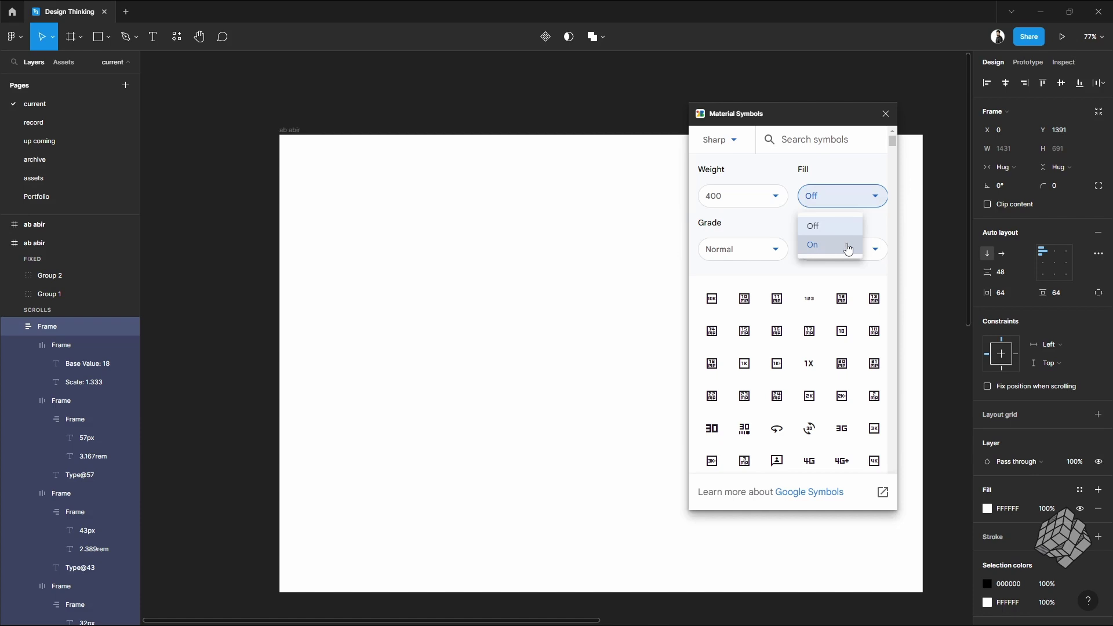
{"action": "left_click", "coordinate": [847, 245]}
{"action": "left_click", "coordinate": [862, 192]}
{"action": "left_click", "coordinate": [847, 227]}
Step: Keep icon grade Normal, set optical size to 48dp and weight to 700
{"action": "left_click", "coordinate": [757, 250]}
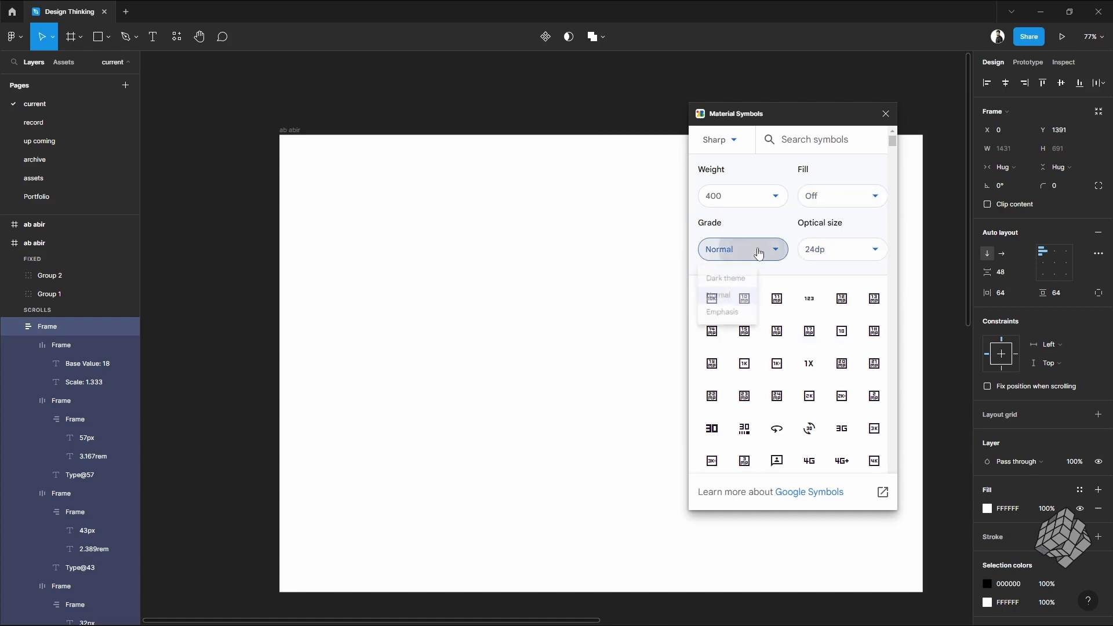
{"action": "left_click", "coordinate": [752, 279]}
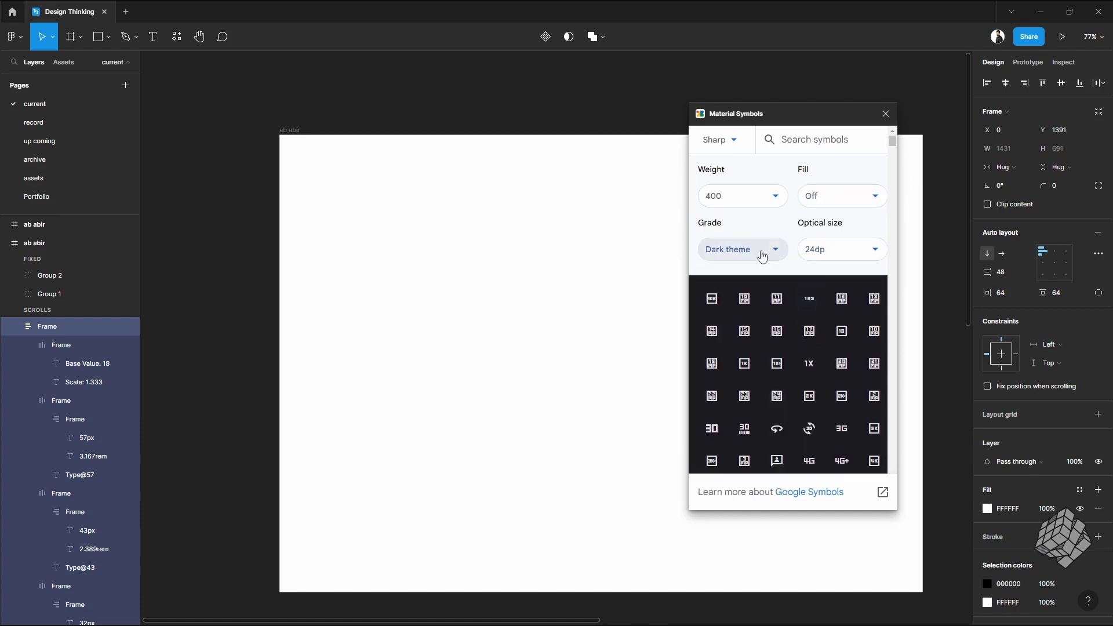
{"action": "left_click", "coordinate": [761, 254]}
{"action": "left_click", "coordinate": [753, 318]}
{"action": "left_click", "coordinate": [708, 255]}
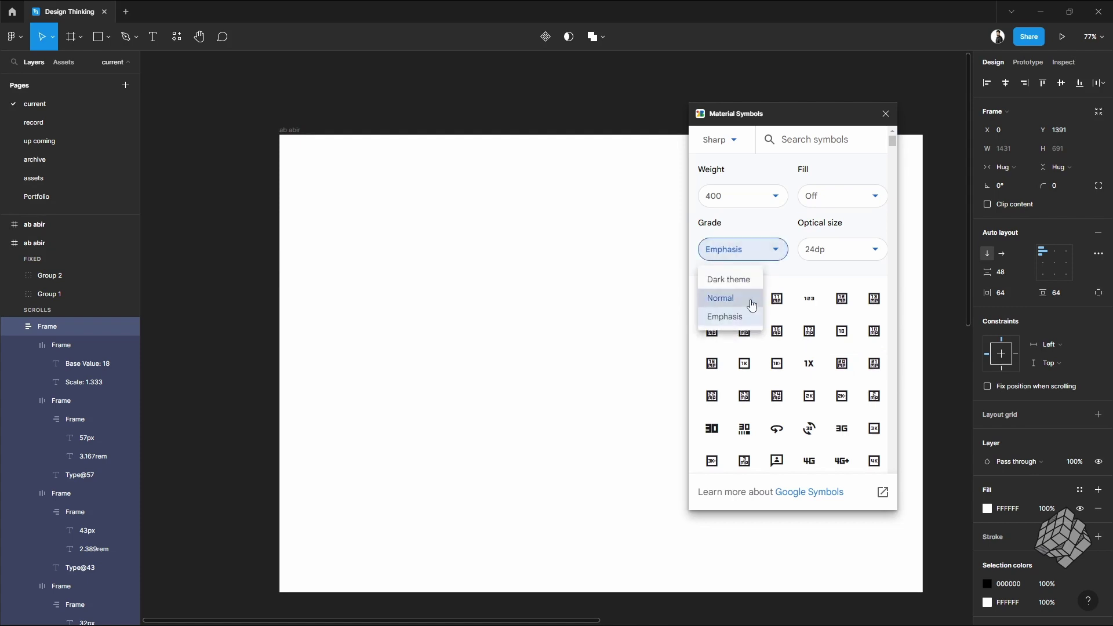
{"action": "left_click", "coordinate": [780, 299]}
{"action": "left_click", "coordinate": [850, 249]}
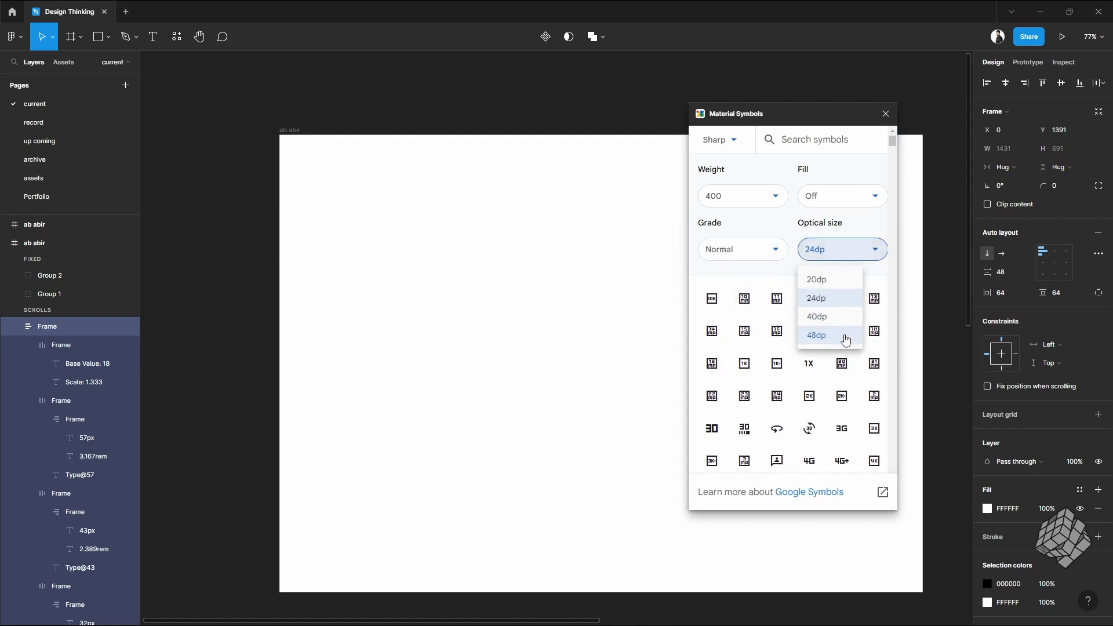
{"action": "left_click", "coordinate": [846, 336]}
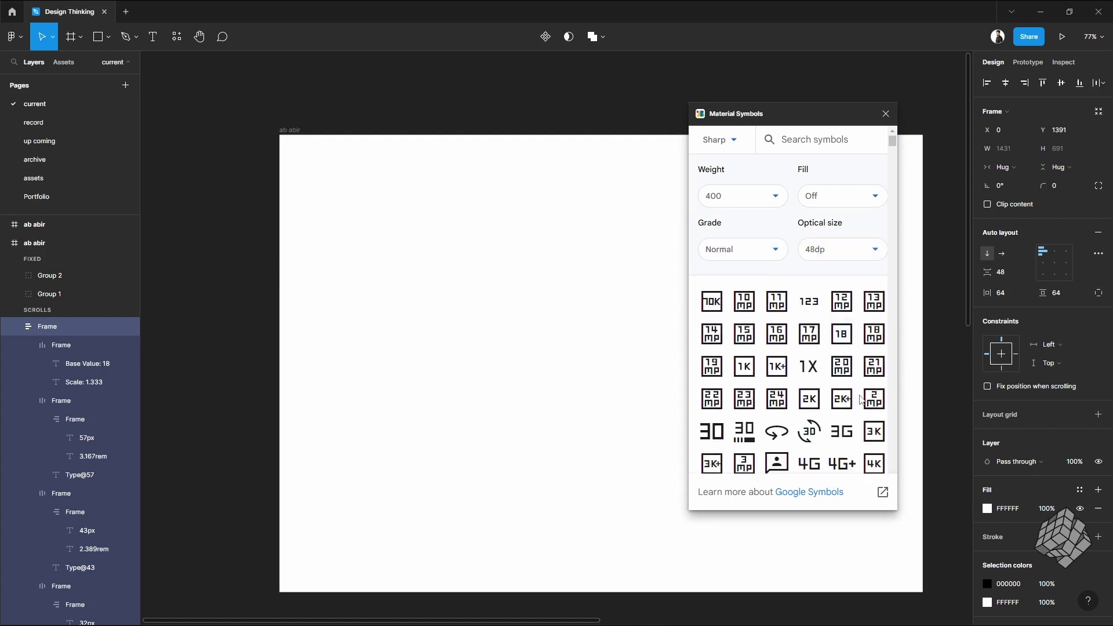
{"action": "left_click", "coordinate": [742, 196]}
{"action": "key", "text": "Return"}
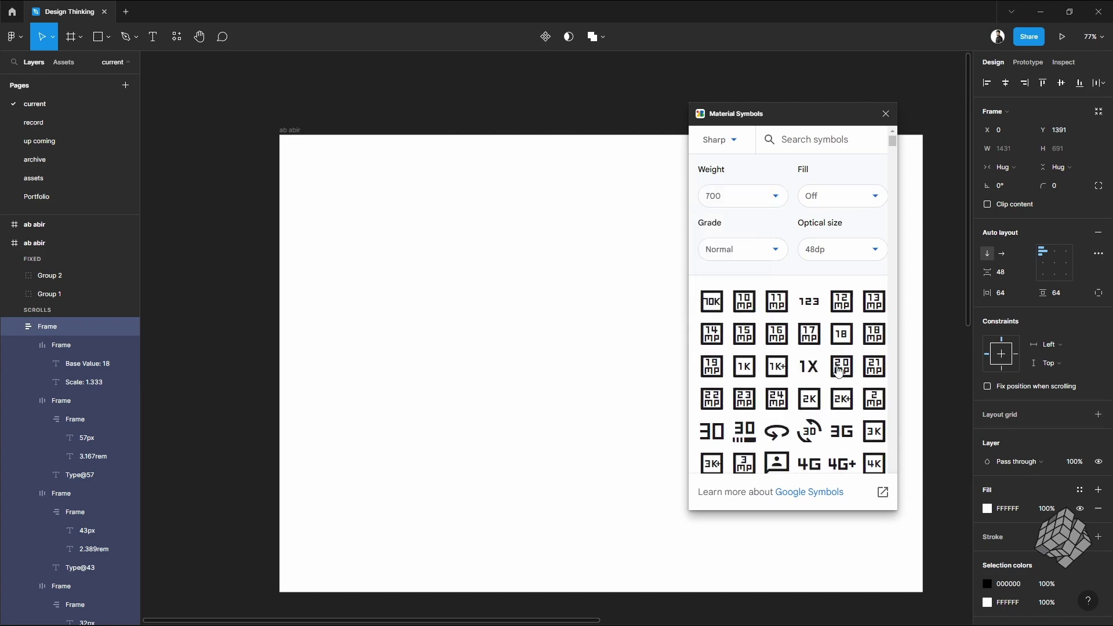
Step: Insert the 15mp and 16mp icons, then thin the 15mp icon to weight 300
{"action": "left_click", "coordinate": [559, 406]}
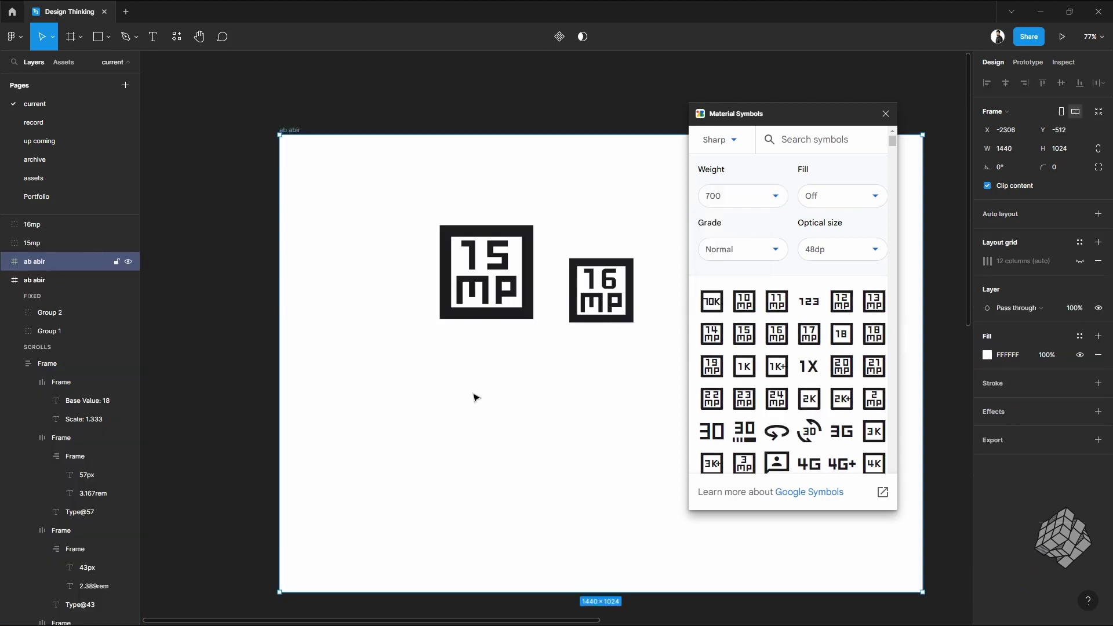
{"action": "left_click", "coordinate": [496, 278]}
{"action": "left_click", "coordinate": [770, 196]}
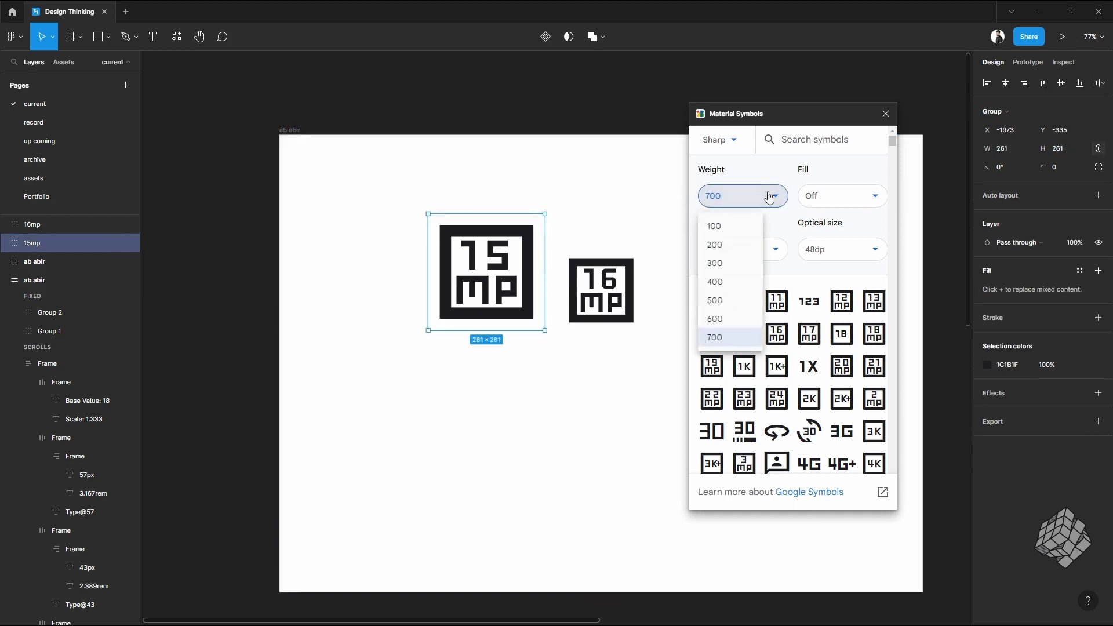
{"action": "left_click", "coordinate": [742, 281]}
{"action": "left_click", "coordinate": [750, 200]}
{"action": "left_click", "coordinate": [714, 263]}
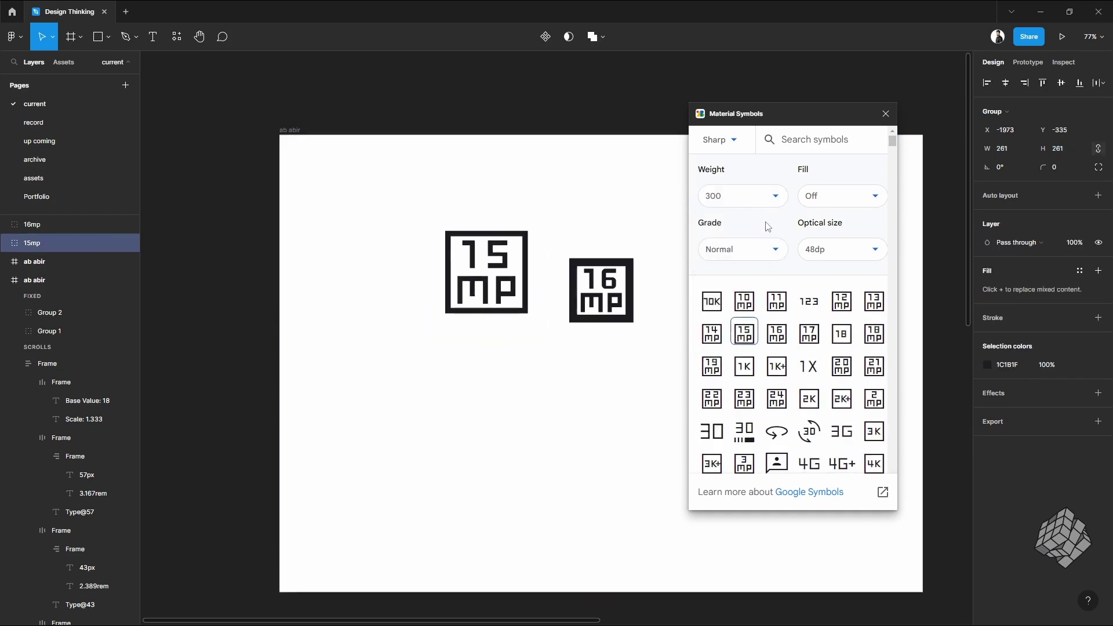
Step: Try the grade options before returning to Normal, turn fill on, and switch to Rounded style
{"action": "left_click", "coordinate": [766, 255]}
{"action": "left_click", "coordinate": [724, 316]}
{"action": "left_click", "coordinate": [744, 255]}
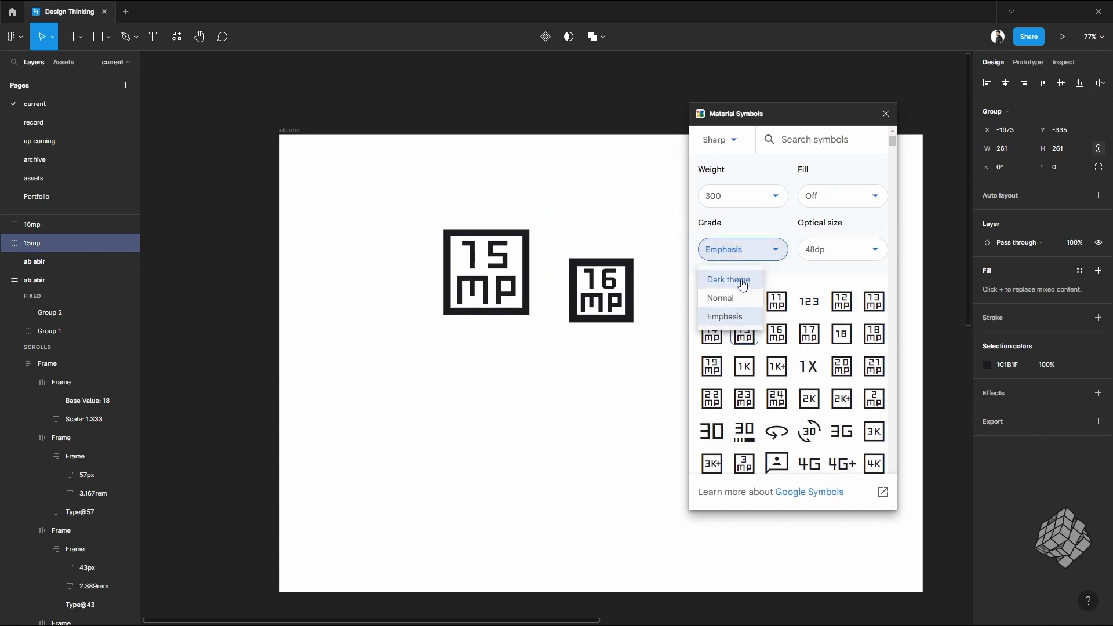
{"action": "left_click", "coordinate": [729, 280]}
{"action": "left_click", "coordinate": [742, 249]}
{"action": "left_click", "coordinate": [725, 296]}
{"action": "left_click", "coordinate": [840, 196]}
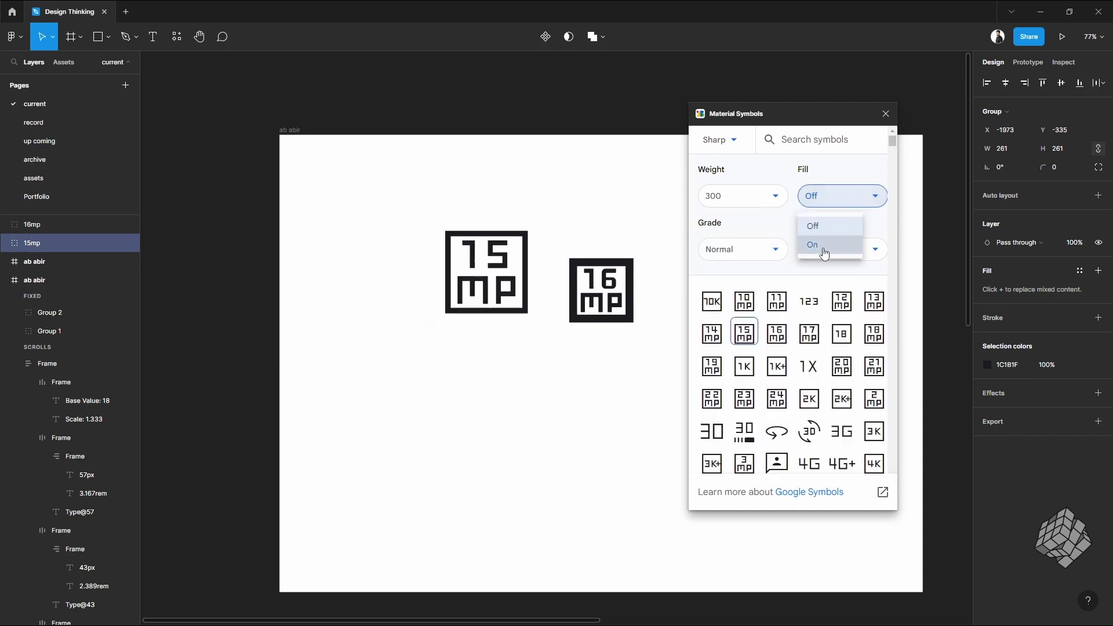
{"action": "left_click", "coordinate": [812, 243]}
{"action": "left_click", "coordinate": [725, 146]}
{"action": "left_click", "coordinate": [735, 204]}
{"action": "left_click", "coordinate": [729, 143]}
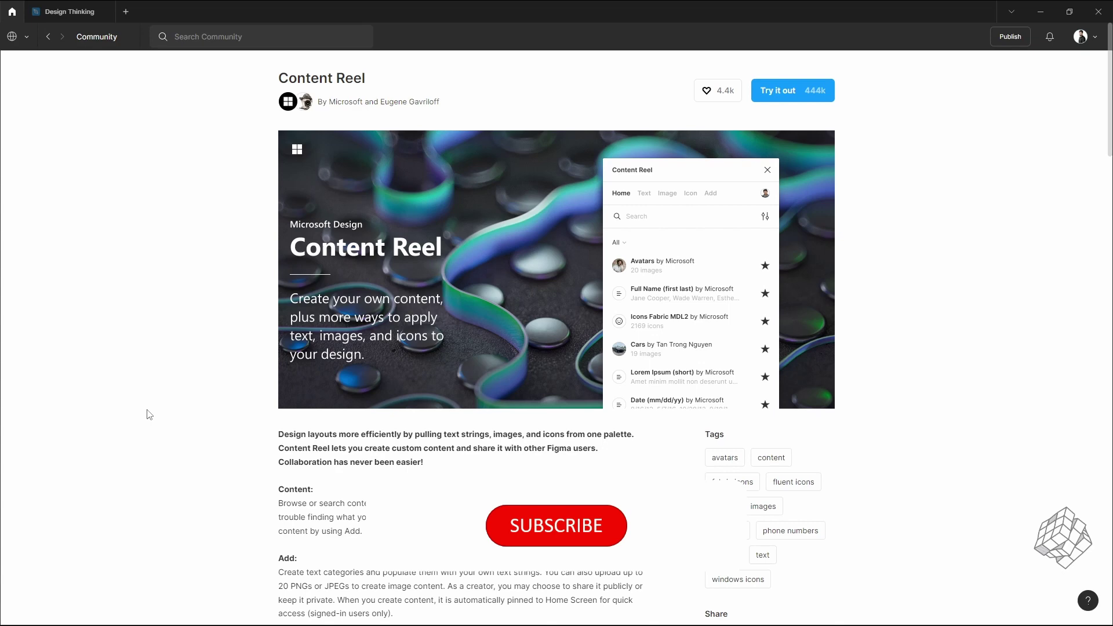
Step: Select the three placeholder circles and fill them with photos from Content Reel's Avatars collection
{"action": "left_click", "coordinate": [72, 6]}
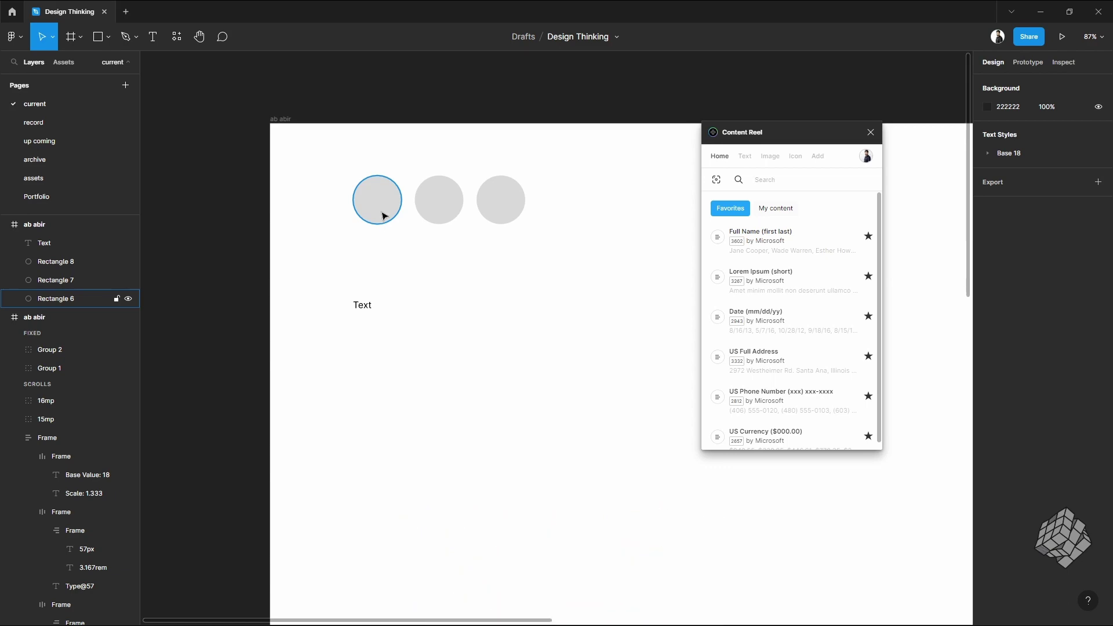
{"action": "left_click", "coordinate": [383, 216]}
{"action": "left_click", "coordinate": [438, 206], "text": "shift"}
{"action": "left_click", "coordinate": [502, 204], "text": "shift"}
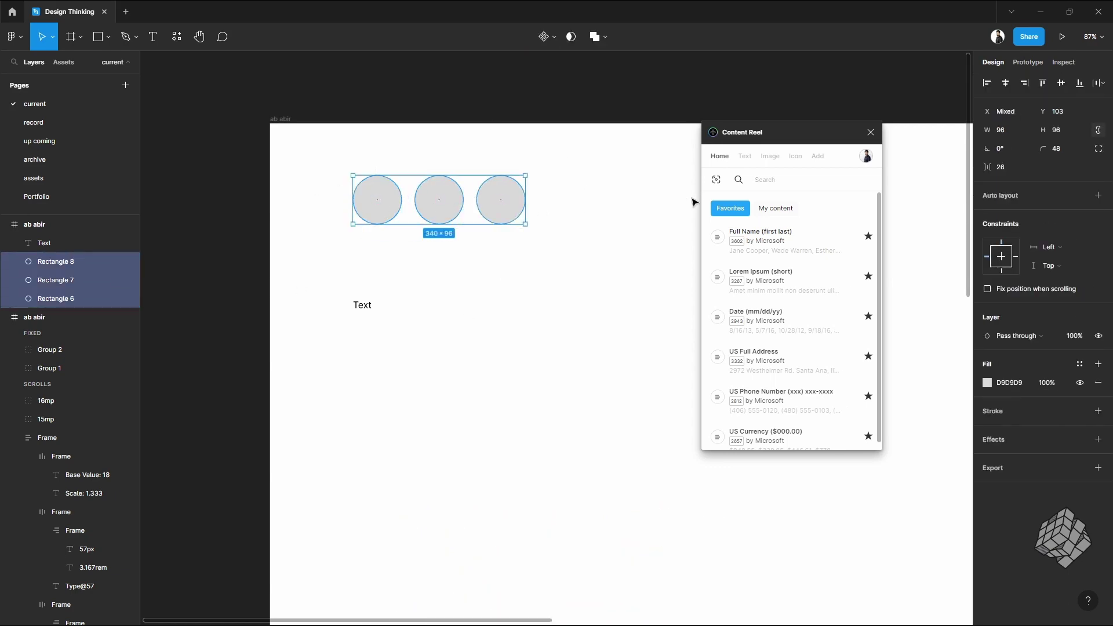
{"action": "left_click", "coordinate": [774, 159]}
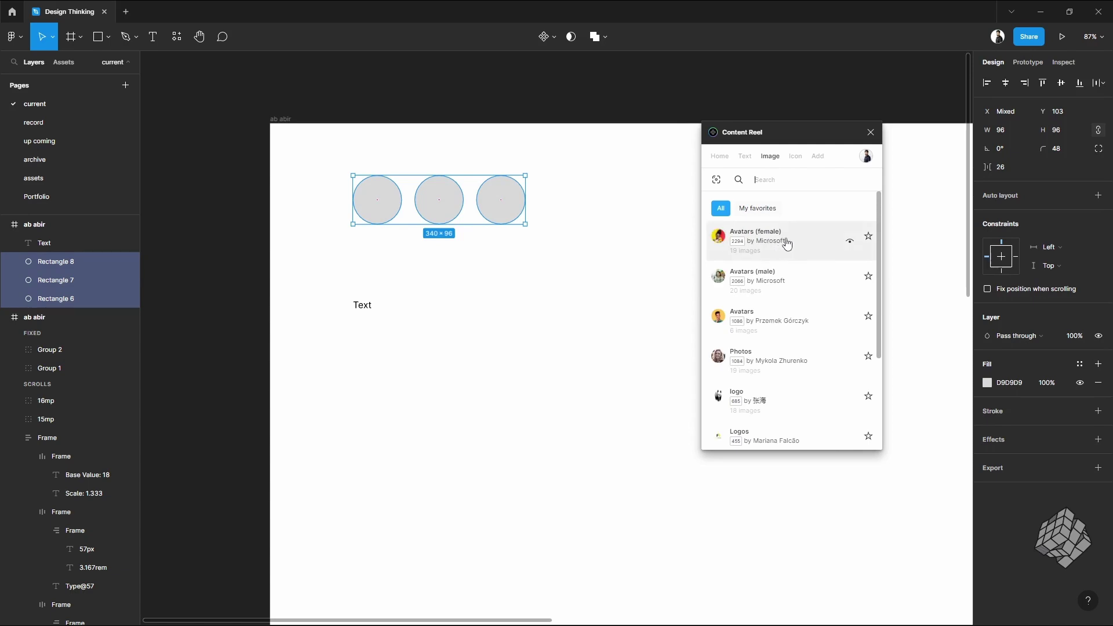
{"action": "left_click", "coordinate": [781, 323]}
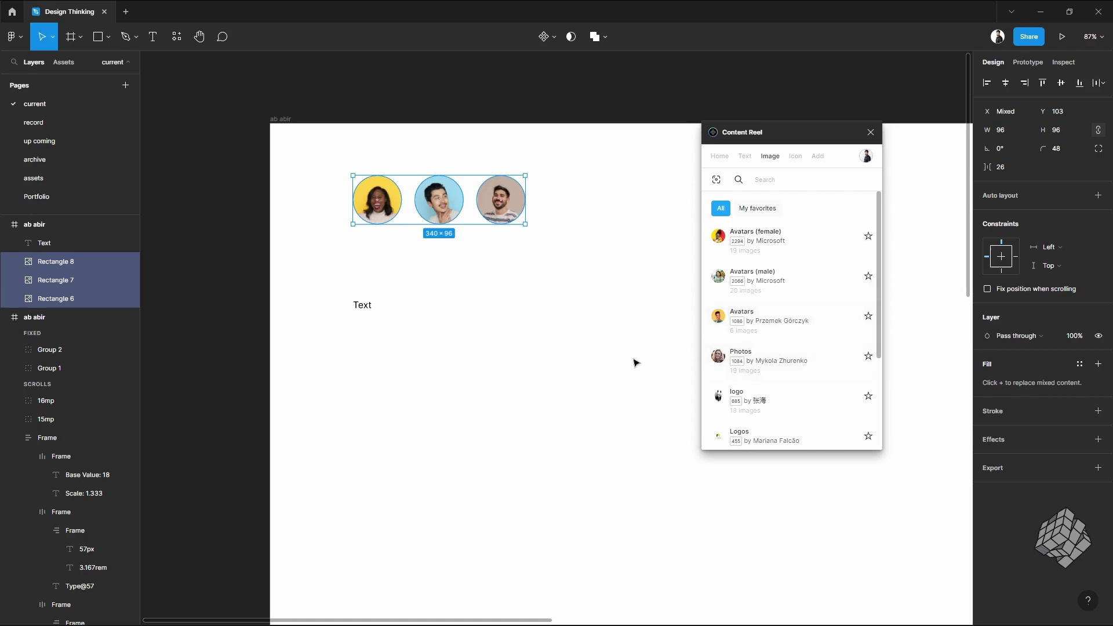
{"action": "left_click", "coordinate": [536, 297]}
Step: Select the three text lines and fill them with numbers, e-mails, names, then short lorem ipsum
{"action": "scroll", "coordinate": [696, 368], "scroll_direction": "down", "scroll_amount": 1}
{"action": "scroll", "coordinate": [785, 371], "scroll_direction": "down", "scroll_amount": 3}
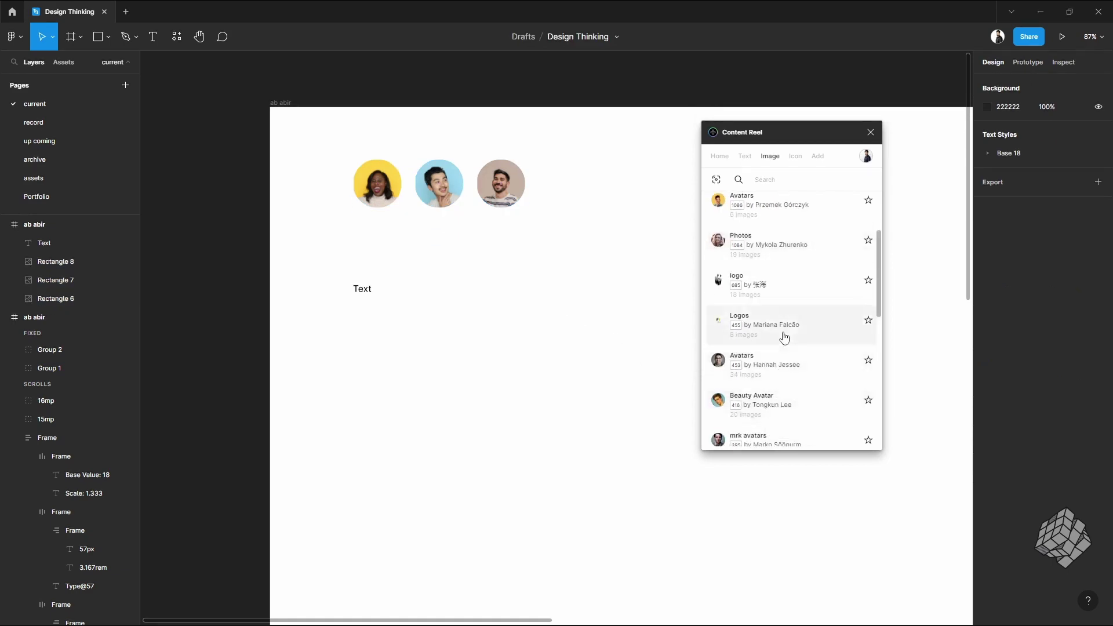
{"action": "left_click", "coordinate": [786, 331]}
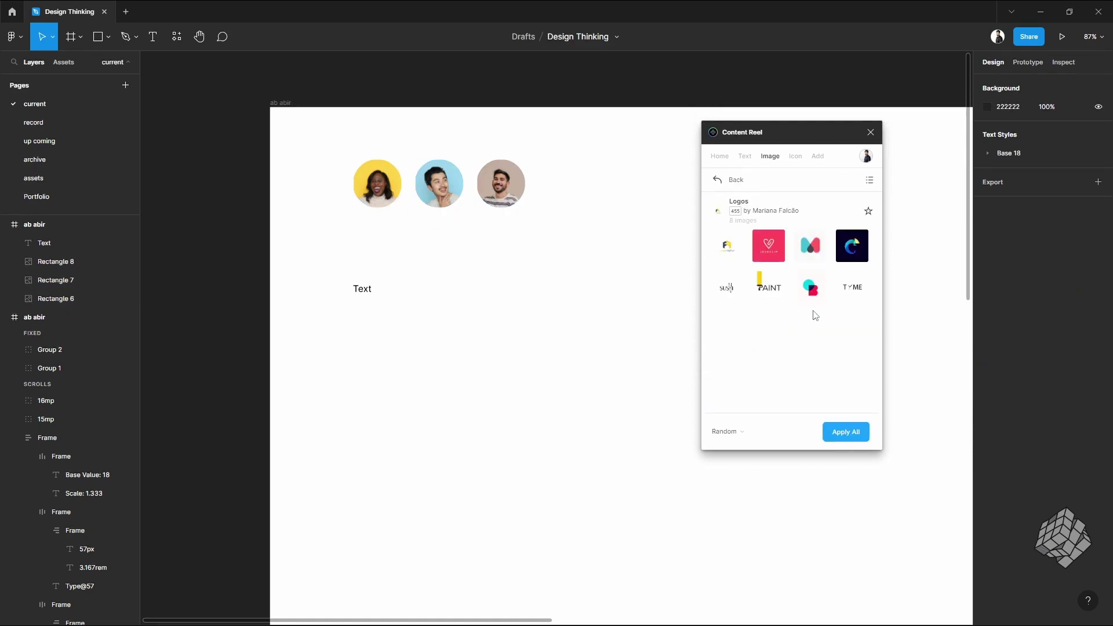
{"action": "left_click", "coordinate": [746, 157]}
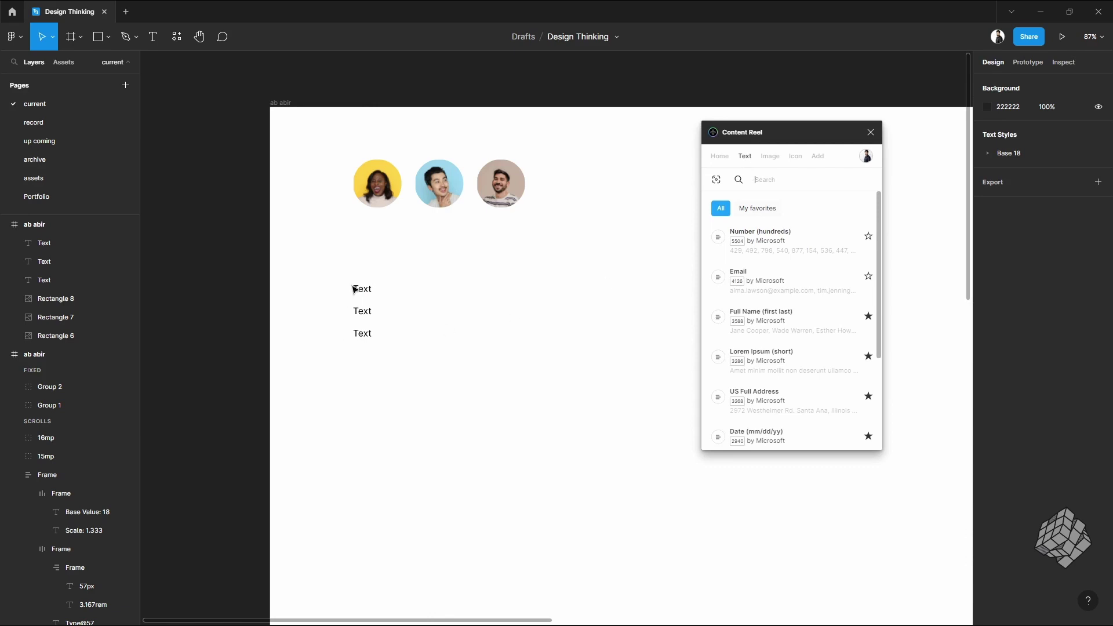
{"action": "left_click_drag", "start_coordinate": [339, 264], "coordinate": [375, 342]}
{"action": "left_click", "coordinate": [814, 236]}
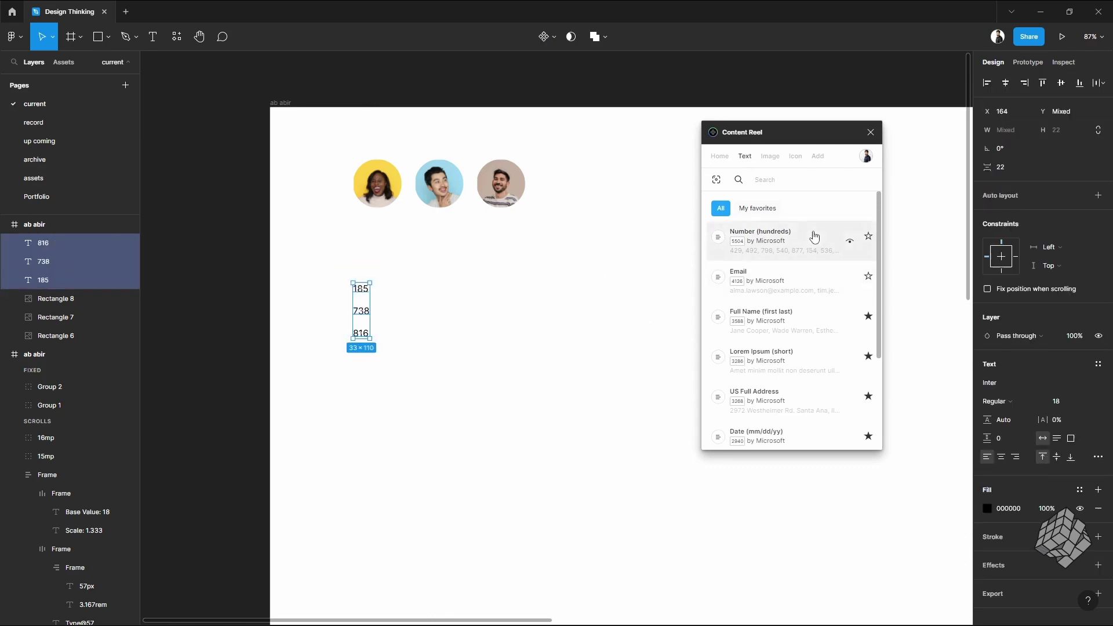
{"action": "left_click", "coordinate": [808, 281]}
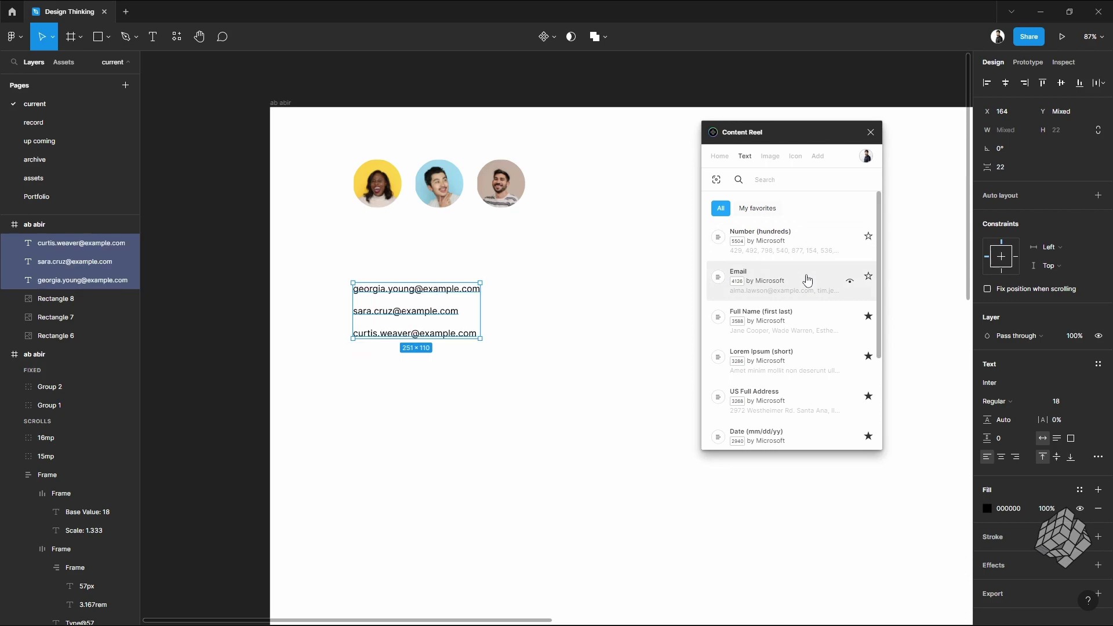
{"action": "left_click", "coordinate": [794, 320]}
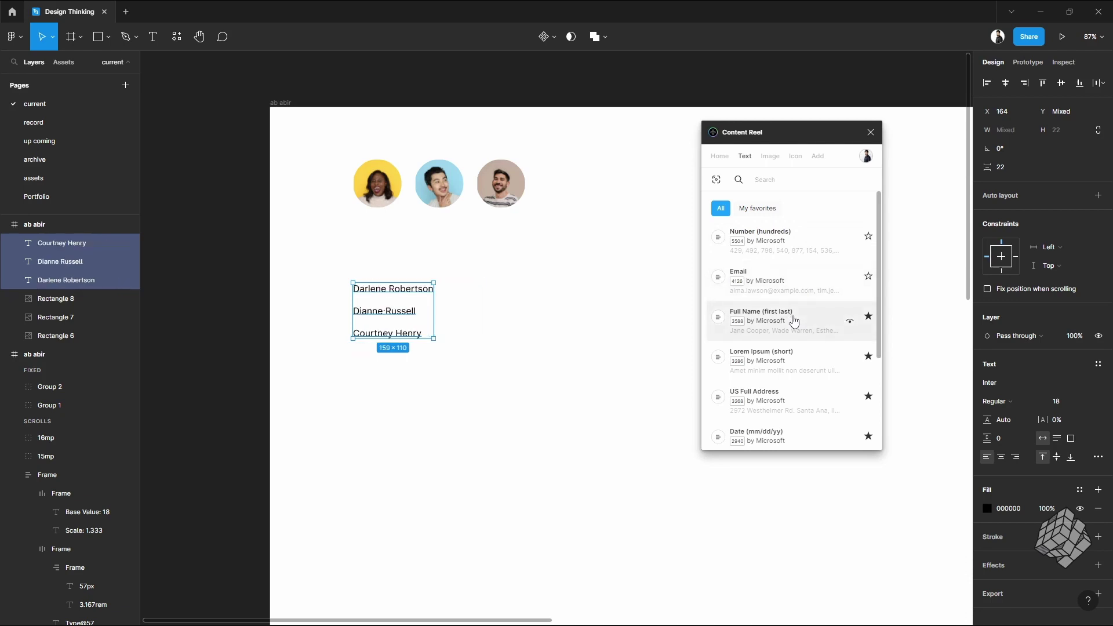
{"action": "left_click", "coordinate": [791, 351]}
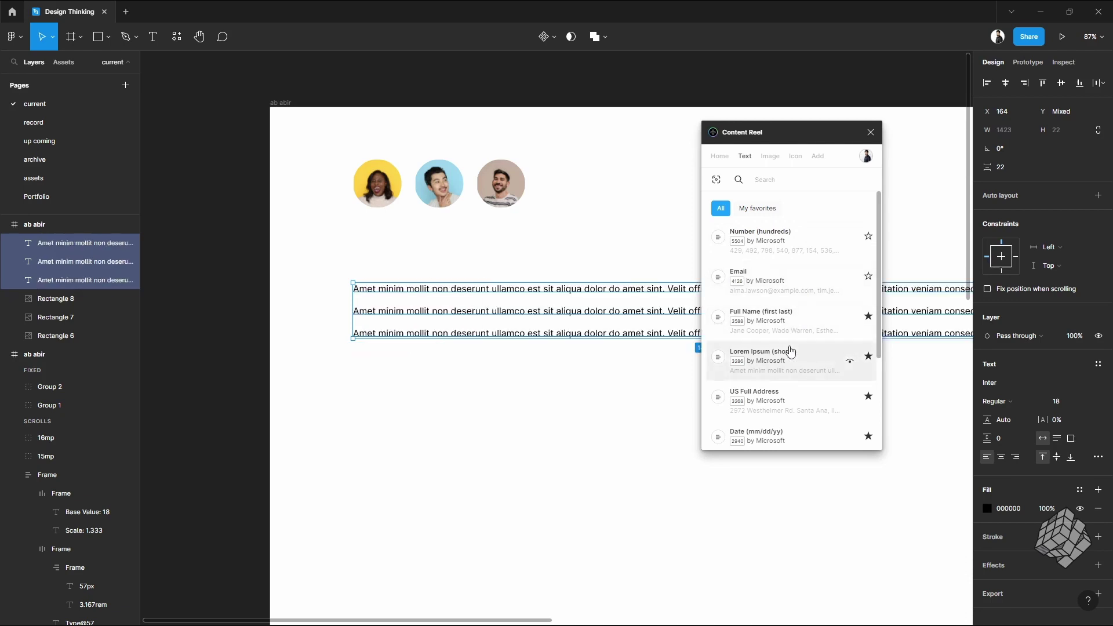
Step: Cycle the lines through addresses, dates, phone numbers, company names, currency amounts and long lorem ipsum
{"action": "scroll", "coordinate": [794, 336], "scroll_direction": "down", "scroll_amount": 3}
{"action": "left_click", "coordinate": [802, 288]}
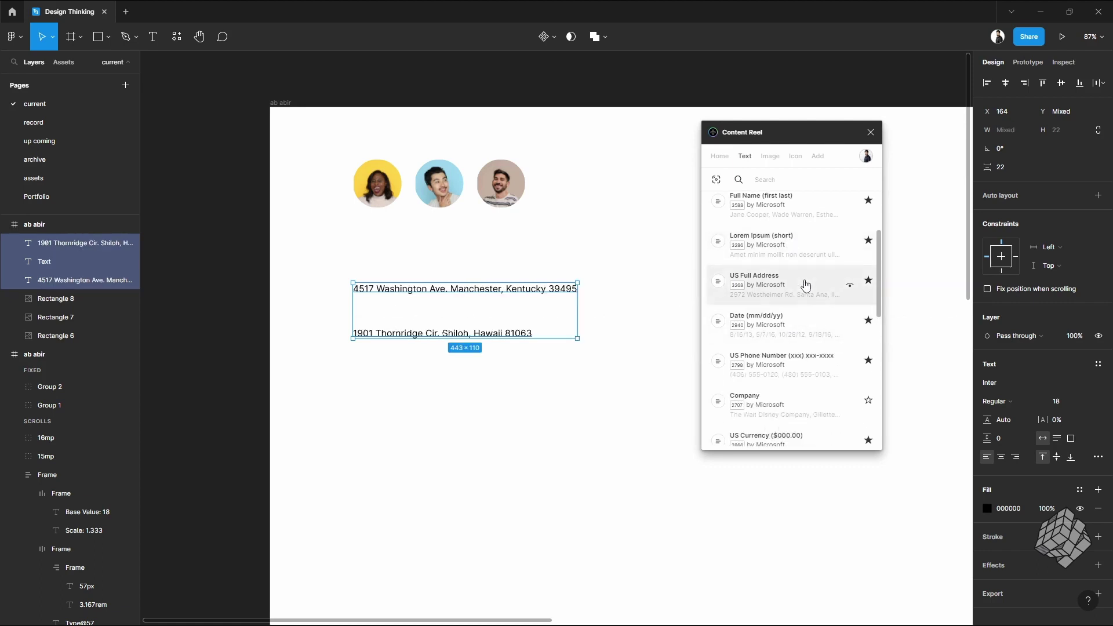
{"action": "left_click", "coordinate": [802, 319]}
{"action": "left_click", "coordinate": [802, 363]}
{"action": "scroll", "coordinate": [801, 353], "scroll_direction": "down", "scroll_amount": 1}
{"action": "left_click", "coordinate": [800, 339]}
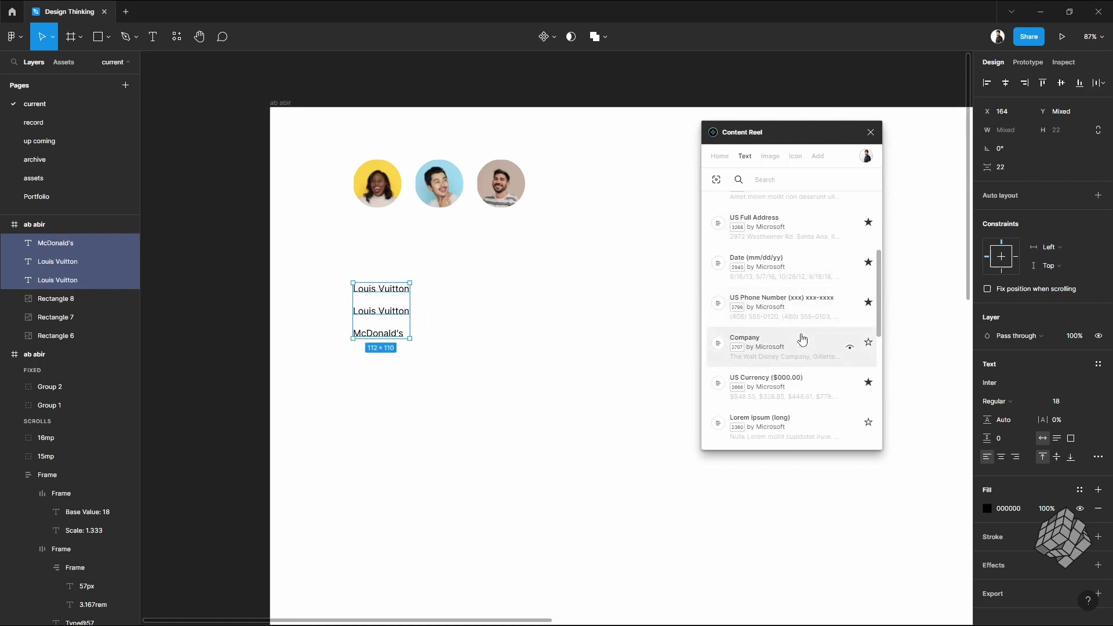
{"action": "scroll", "coordinate": [799, 339], "scroll_direction": "down", "scroll_amount": 2}
{"action": "left_click", "coordinate": [790, 288]}
{"action": "left_click", "coordinate": [791, 311]}
{"action": "left_click", "coordinate": [801, 313]}
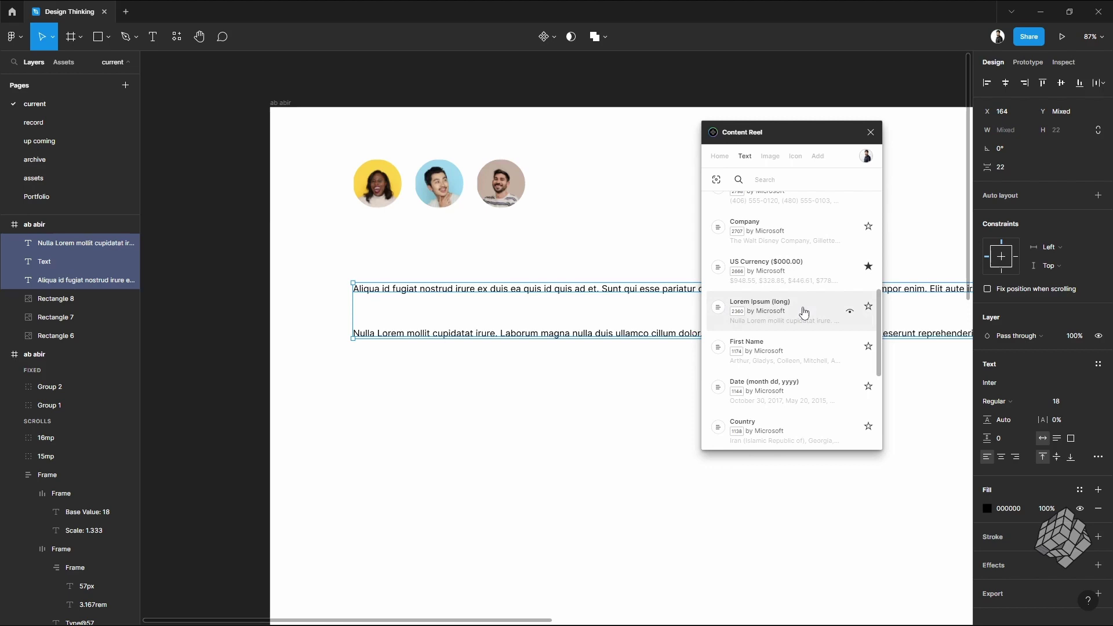
Step: Fill the lines with times, job titles, then website URLs, and move them below the avatars
{"action": "left_click", "coordinate": [803, 342]}
{"action": "scroll", "coordinate": [791, 340], "scroll_direction": "down", "scroll_amount": 3}
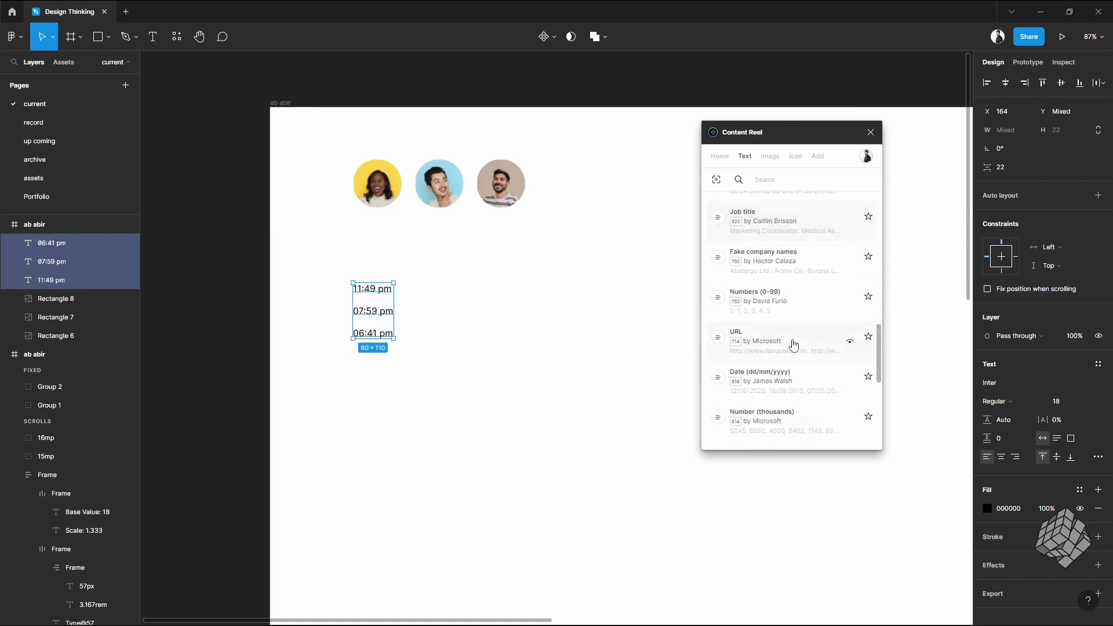
{"action": "left_click", "coordinate": [802, 240]}
{"action": "left_click", "coordinate": [783, 341]}
{"action": "left_click", "coordinate": [719, 156]}
{"action": "left_click_drag", "start_coordinate": [274, 272], "coordinate": [526, 396]}
{"action": "left_click_drag", "start_coordinate": [433, 308], "coordinate": [429, 267]}
Step: Open Content Reel's Fluent Icons - Regular set with large icon previews
{"action": "left_click", "coordinate": [794, 155]}
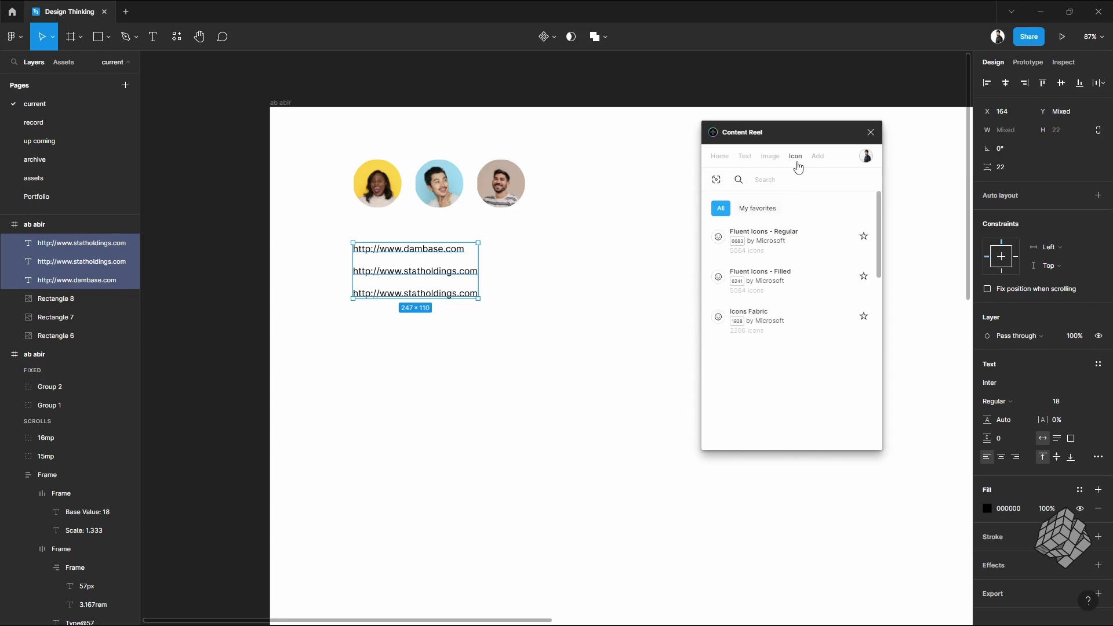
{"action": "left_click", "coordinate": [797, 241]}
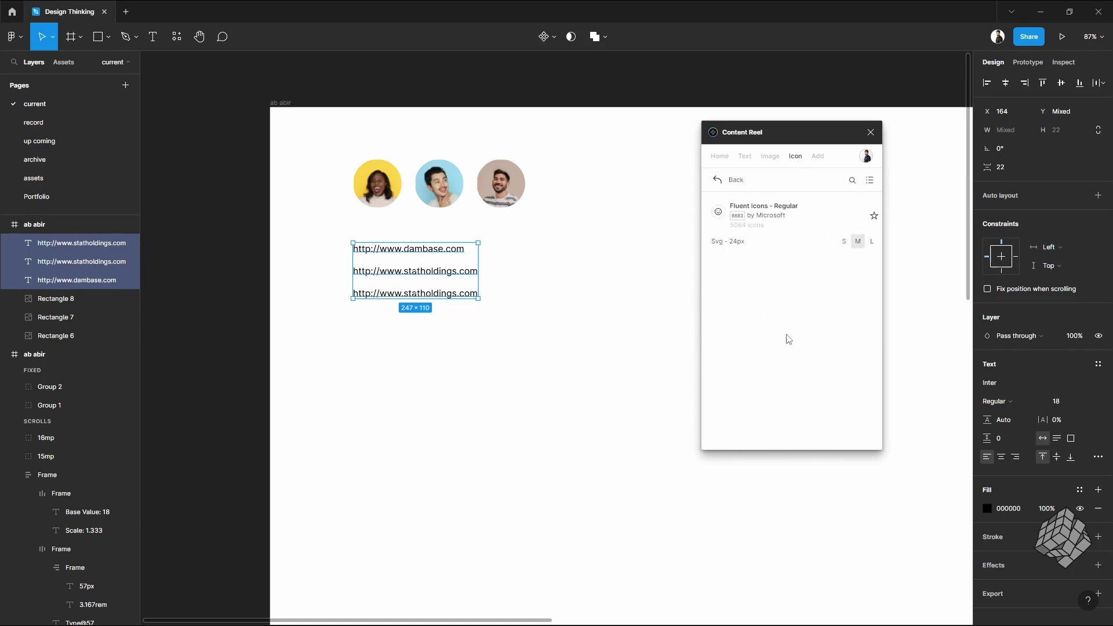
{"action": "key", "text": "Escape"}
{"action": "left_click", "coordinate": [844, 241]}
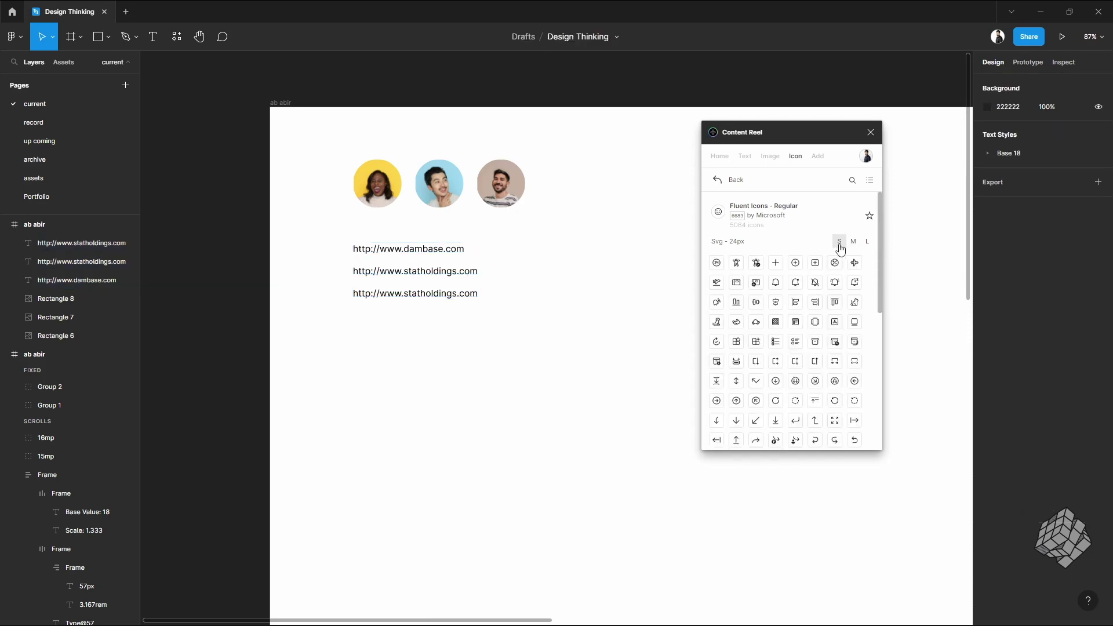
{"action": "left_click", "coordinate": [867, 241]}
Step: Drag a 24×24 Fluent icon onto the frame to the right of the URL lines
{"action": "scroll", "coordinate": [778, 337], "scroll_direction": "down", "scroll_amount": 4}
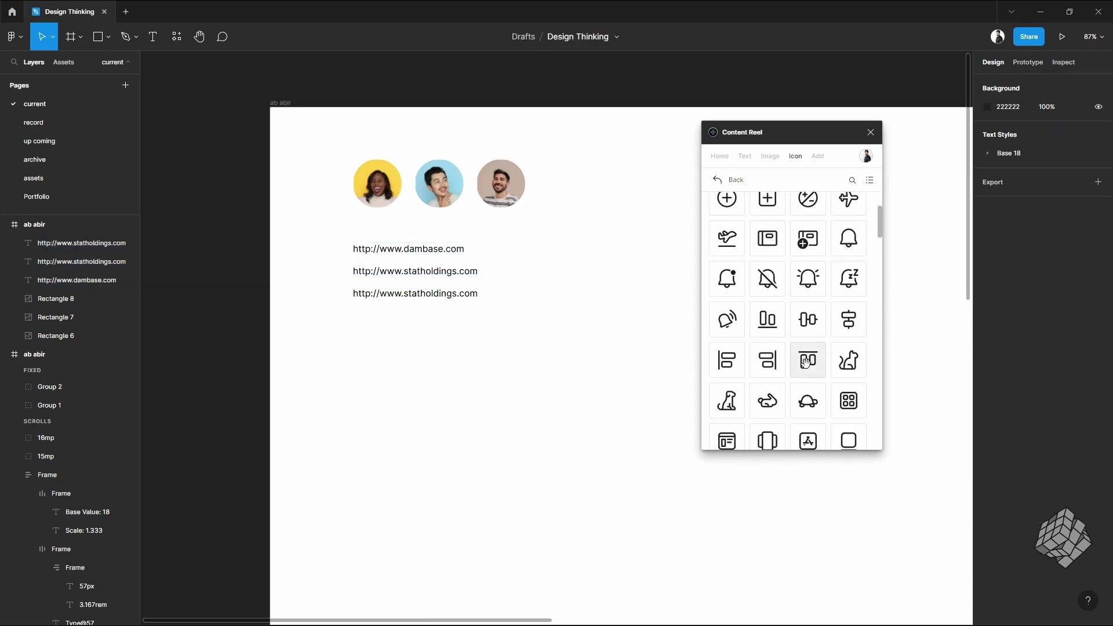
{"action": "left_click_drag", "start_coordinate": [767, 284], "coordinate": [499, 235]}
{"action": "scroll", "coordinate": [792, 308], "scroll_direction": "down", "scroll_amount": 1}
{"action": "scroll", "coordinate": [792, 307], "scroll_direction": "down", "scroll_amount": 5}
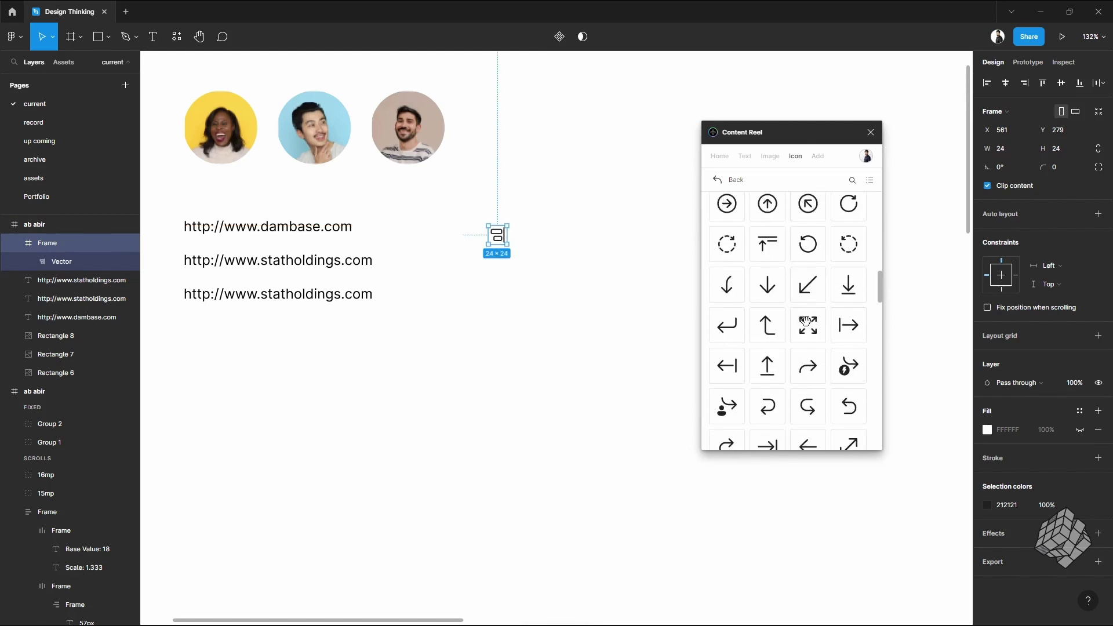
{"action": "scroll", "coordinate": [820, 393], "scroll_direction": "up", "scroll_amount": 7}
{"action": "key", "text": "ctrl+alt+p"}
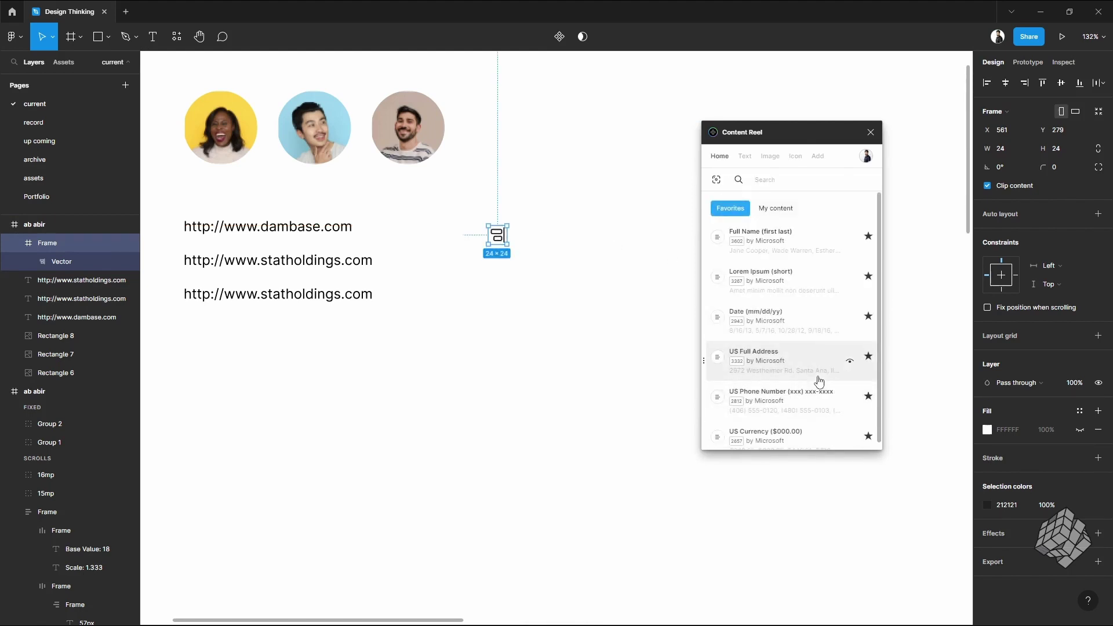
{"action": "scroll", "coordinate": [819, 381], "scroll_direction": "down", "scroll_amount": 1}
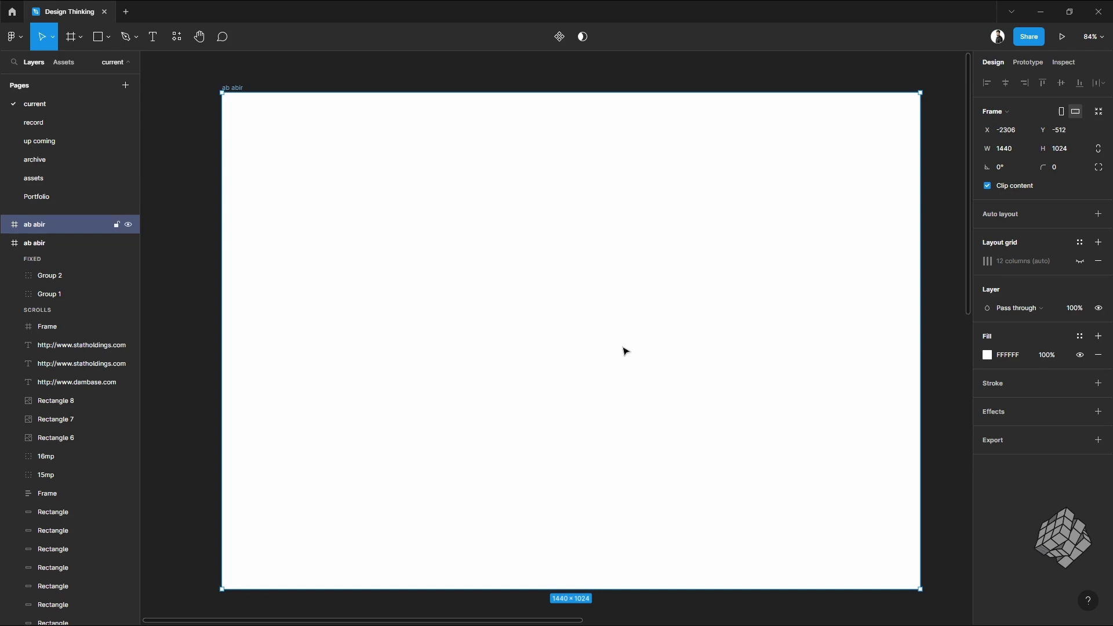
Step: View and close the keyboard shortcuts reference, then open Quick Actions with Ctrl+/
{"action": "left_click", "coordinate": [1094, 606]}
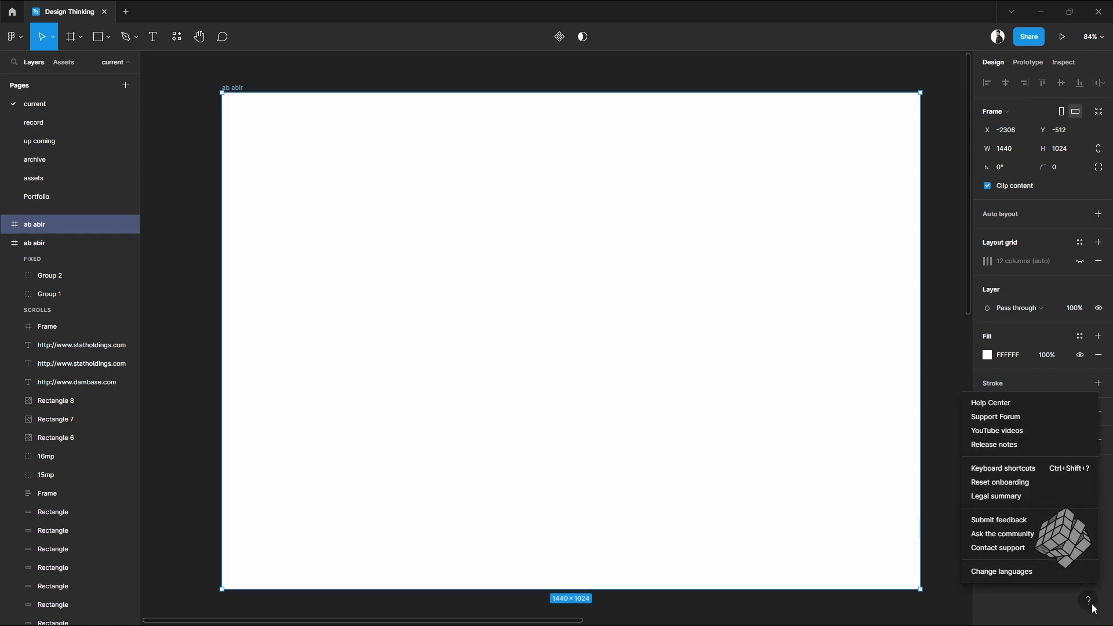
{"action": "left_click", "coordinate": [1065, 473]}
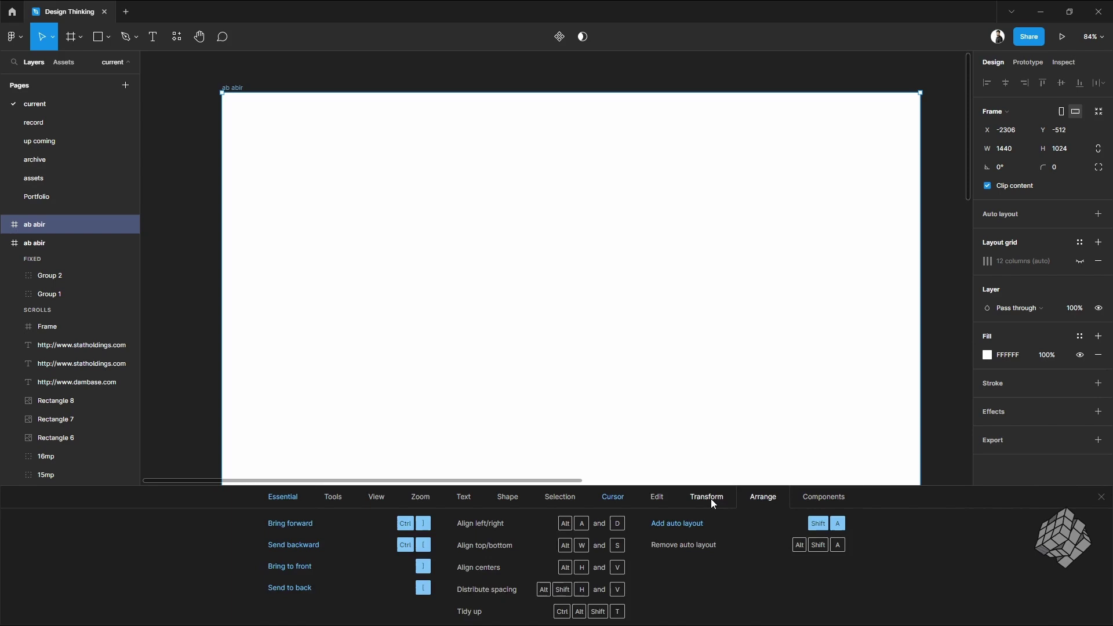
{"action": "left_click", "coordinate": [1102, 497]}
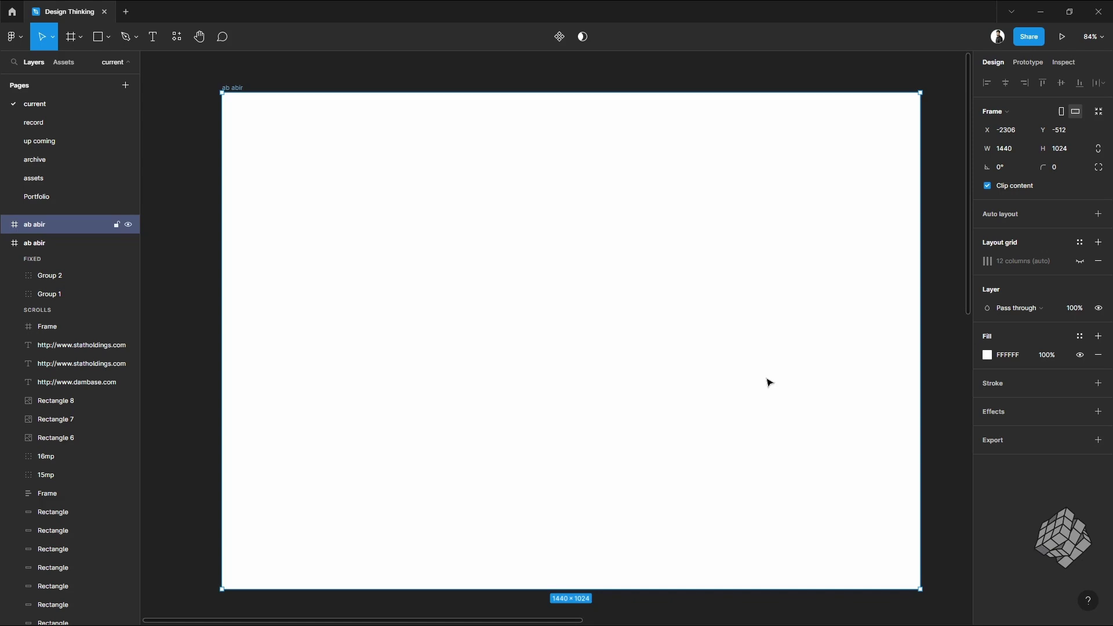
{"action": "key", "text": "ctrl+slash"}
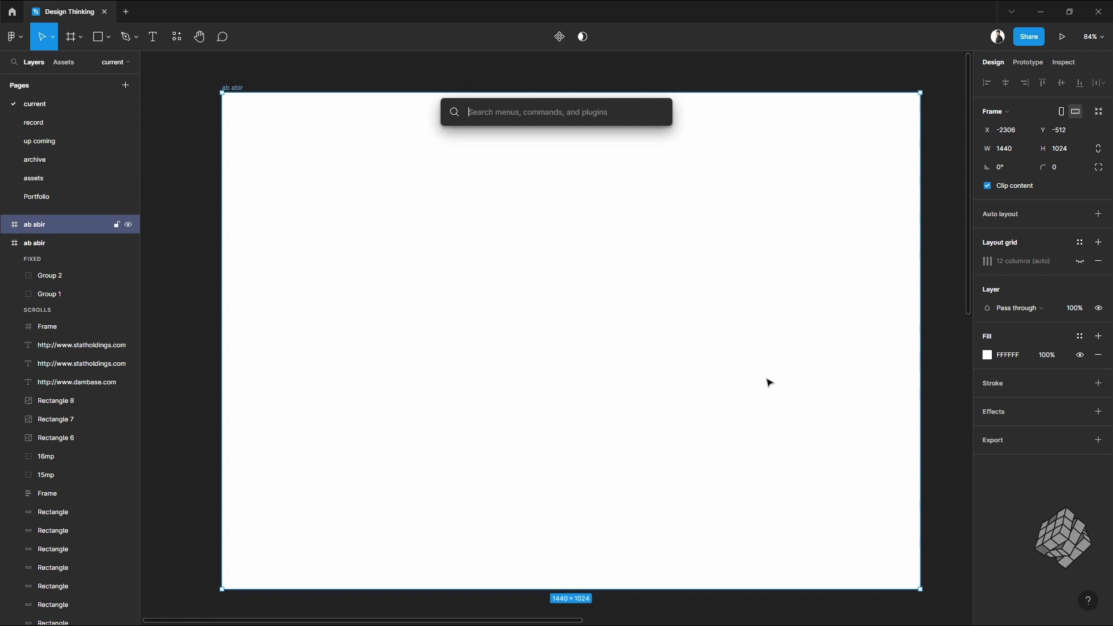
Step: Search Quick Actions for 'pexel' and launch the Pexels plugin
{"action": "type", "text": "type"}
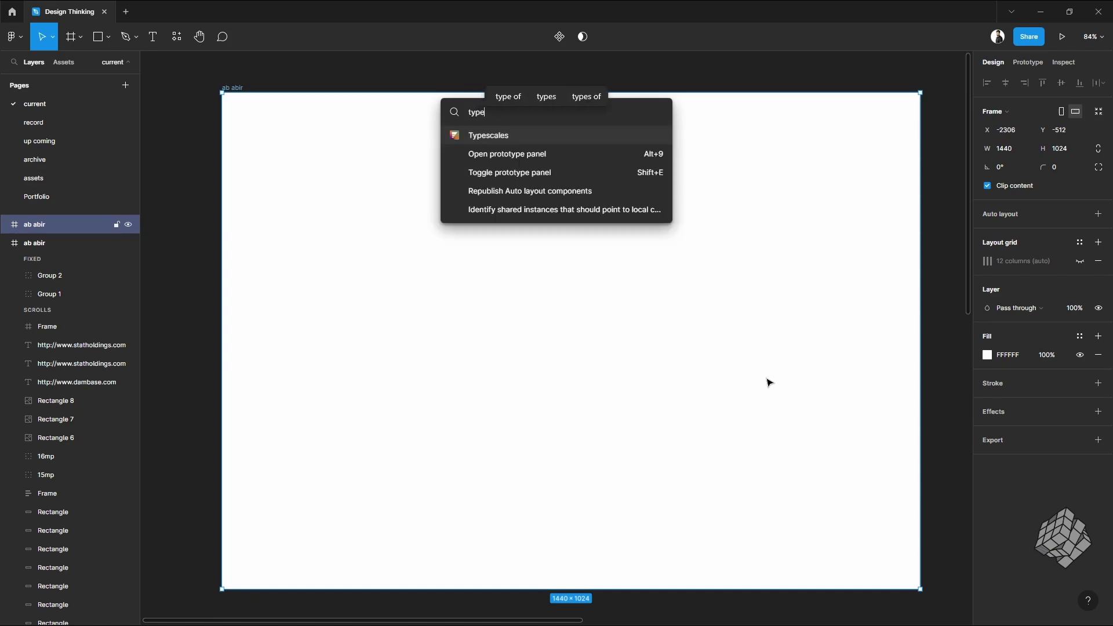
{"action": "key", "text": "BackSpace"}
{"action": "key", "text": "BackSpace"}
{"action": "key", "text": "BackSpace"}
{"action": "key", "text": "BackSpace"}
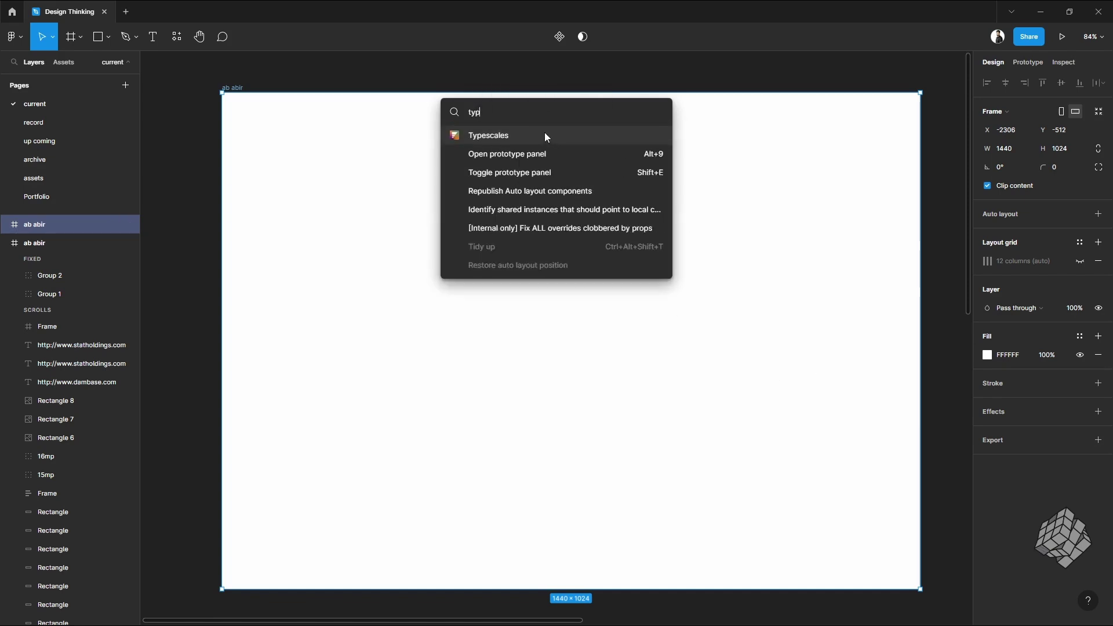
{"action": "type", "text": "pexel"}
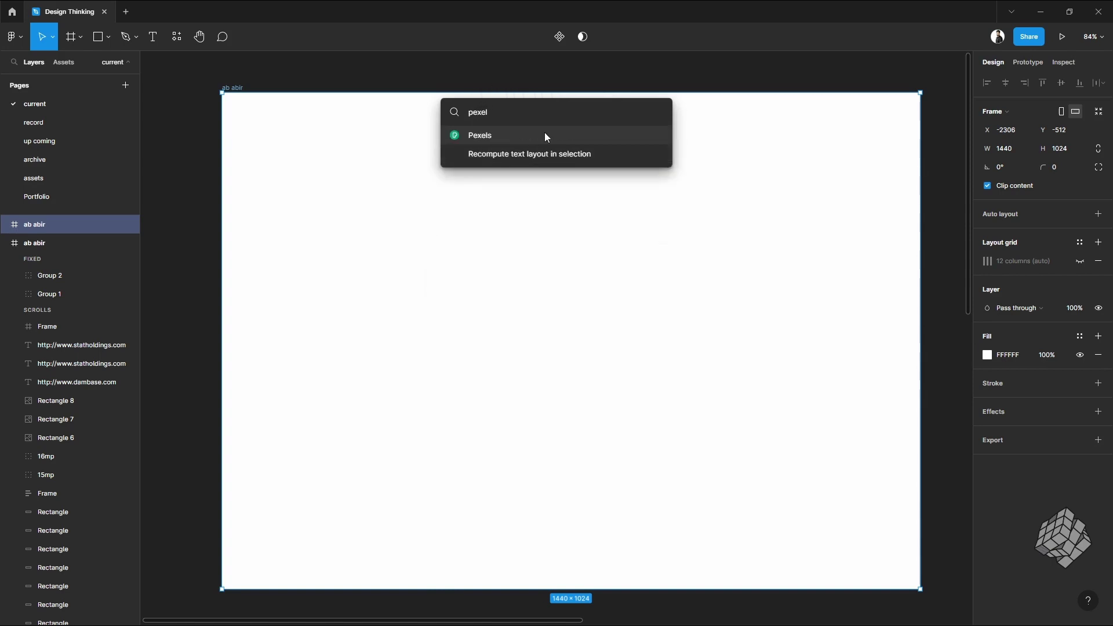
{"action": "left_click", "coordinate": [545, 136]}
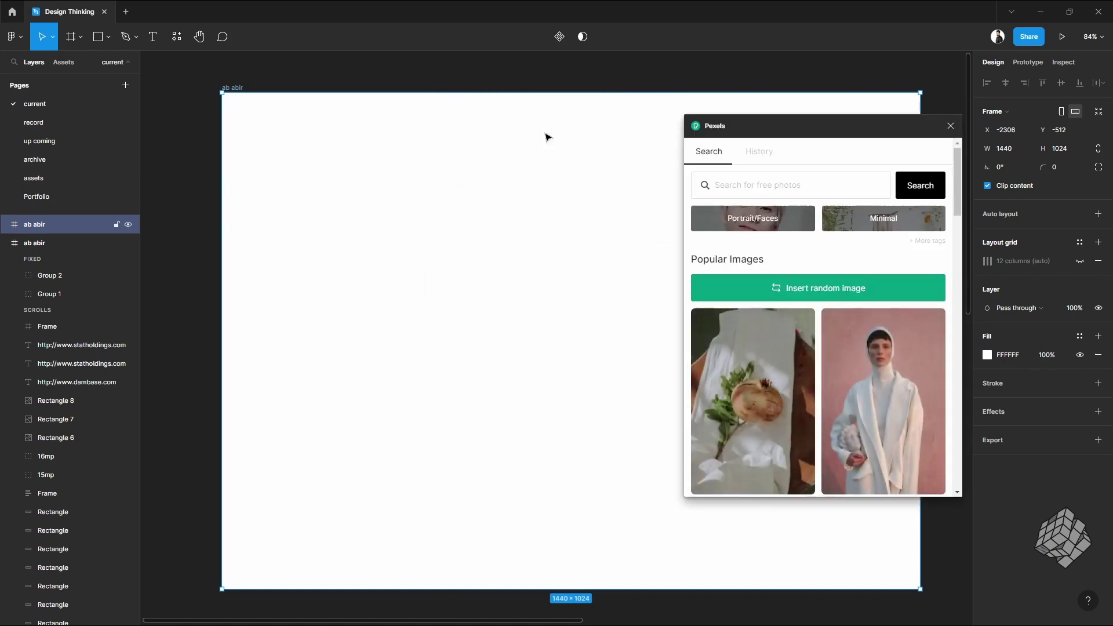